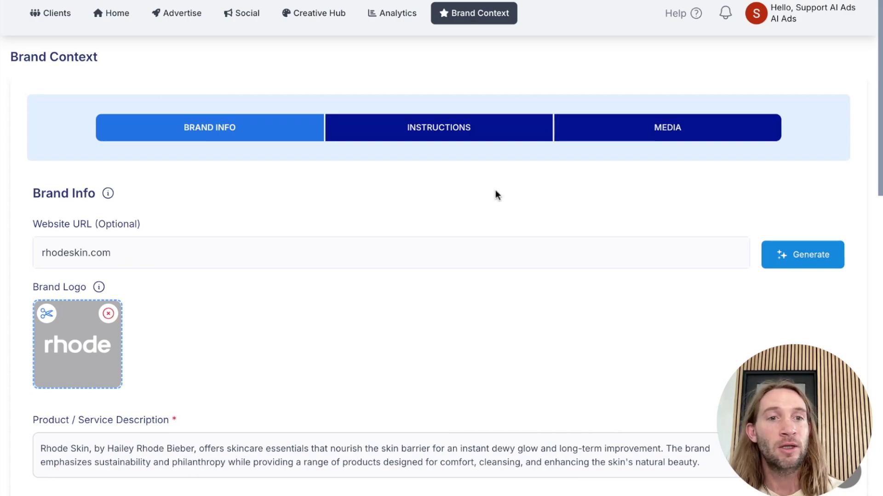
- Review the brand's writing instructions on the INSTRUCTIONS tab, then go to the Advertise page
scroll(516, 362, down, 1)
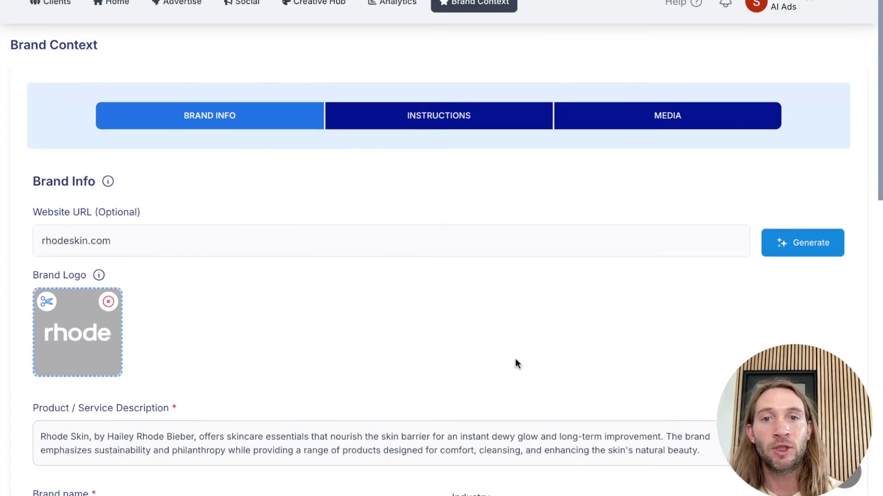
scroll(324, 326, down, 7)
scroll(322, 324, up, 5)
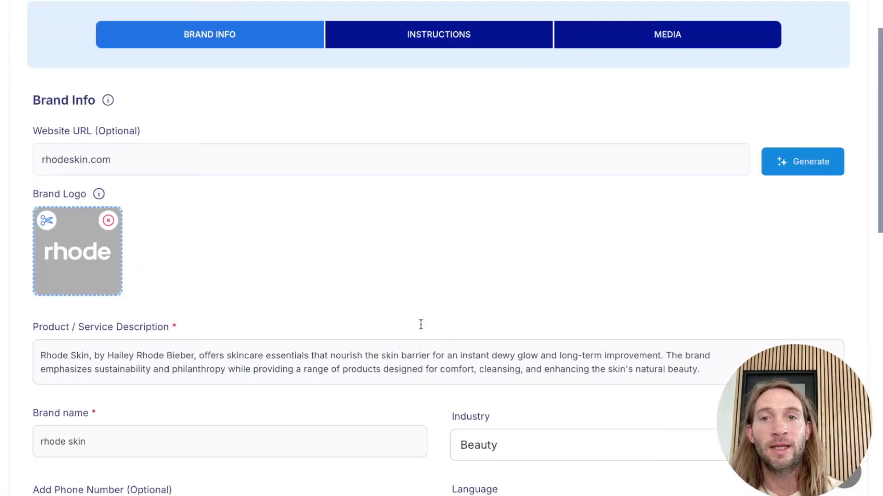
scroll(421, 325, up, 2)
click(421, 136)
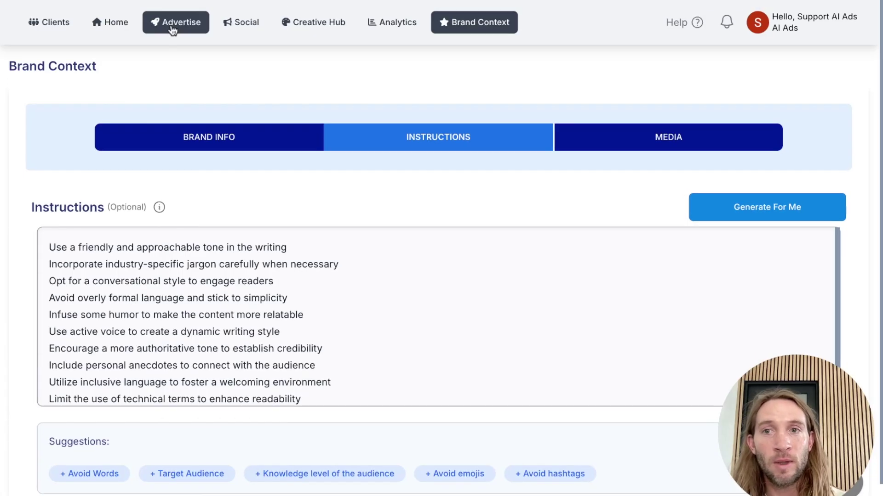
click(175, 17)
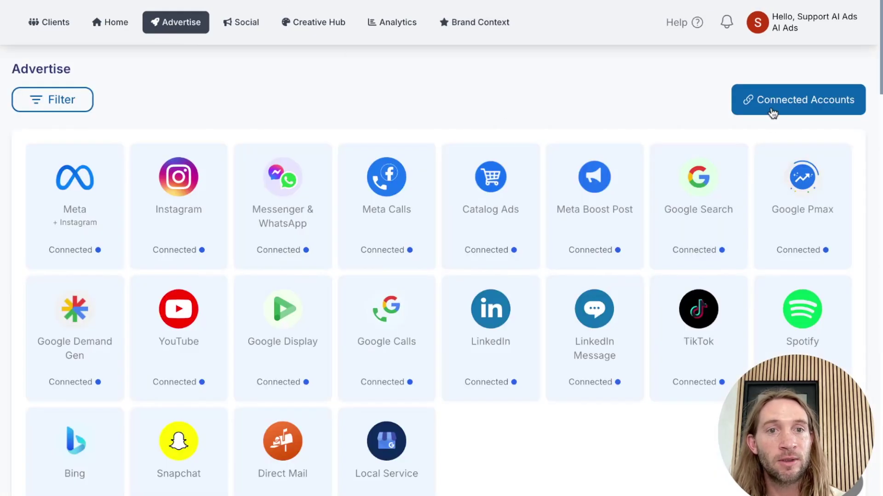
- Create a Google Search campaign and generate ad copy from the prompt 'new skin care facial cream'
click(699, 181)
triple_click(156, 138)
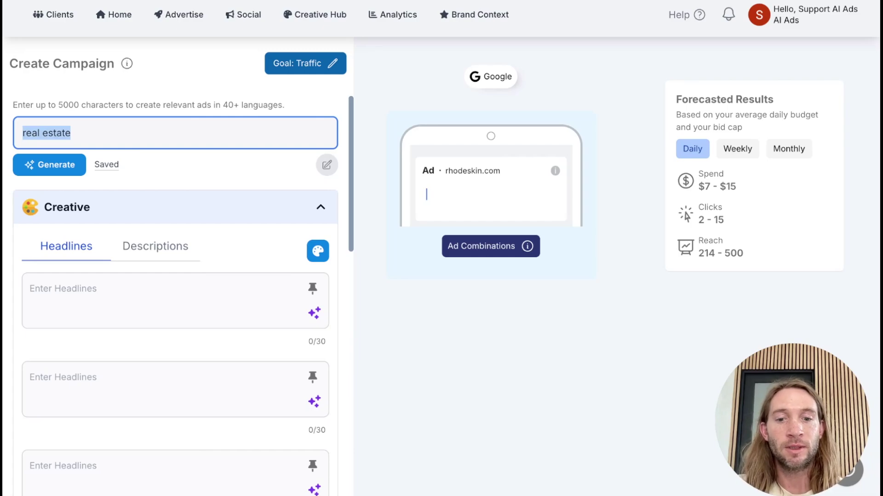
text(new ski)
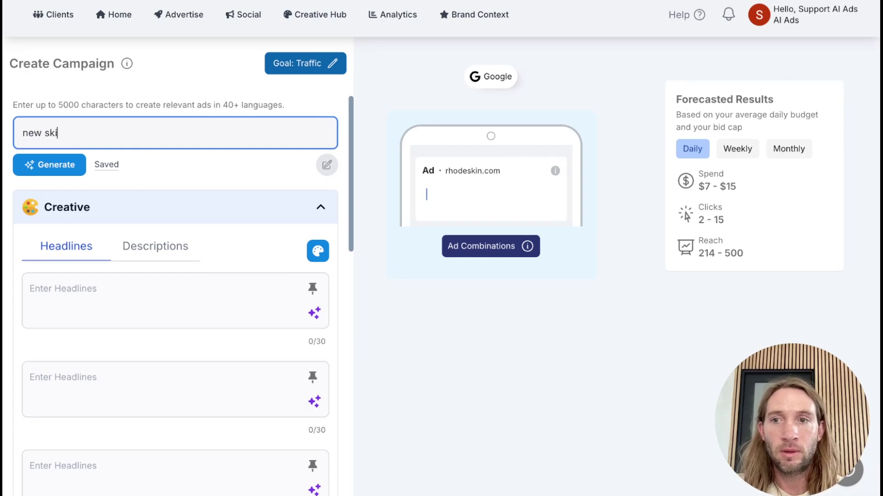
text(n care faci)
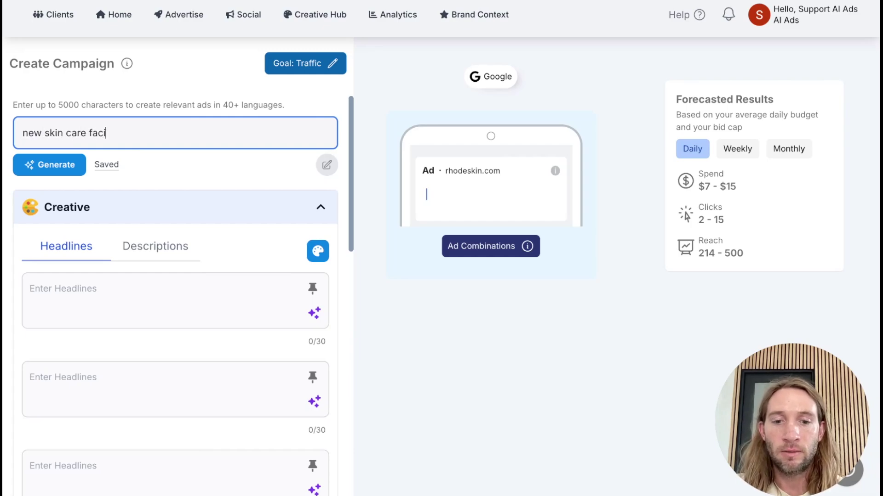
text(al cream)
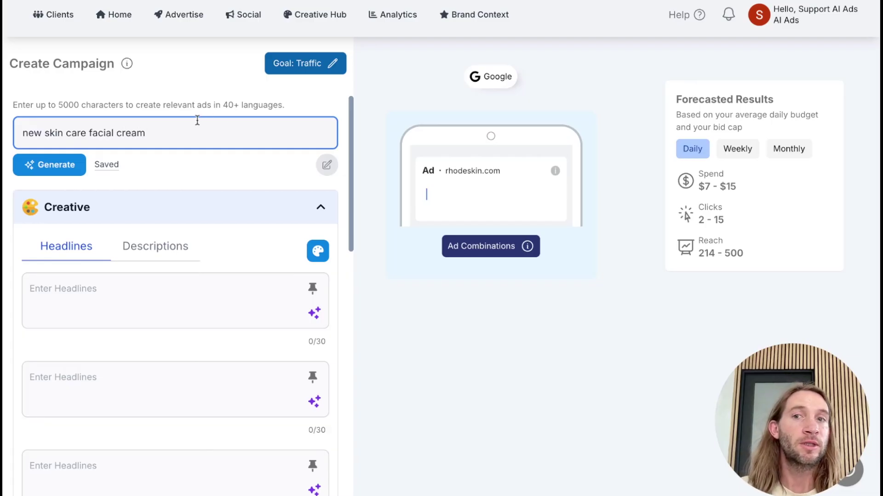
click(62, 168)
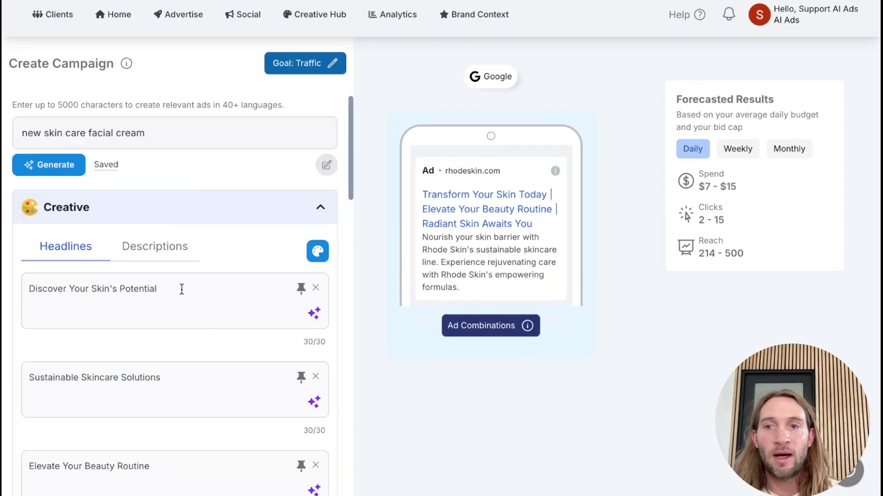
- Review the generated ad descriptions and headlines
scroll(163, 321, down, 2)
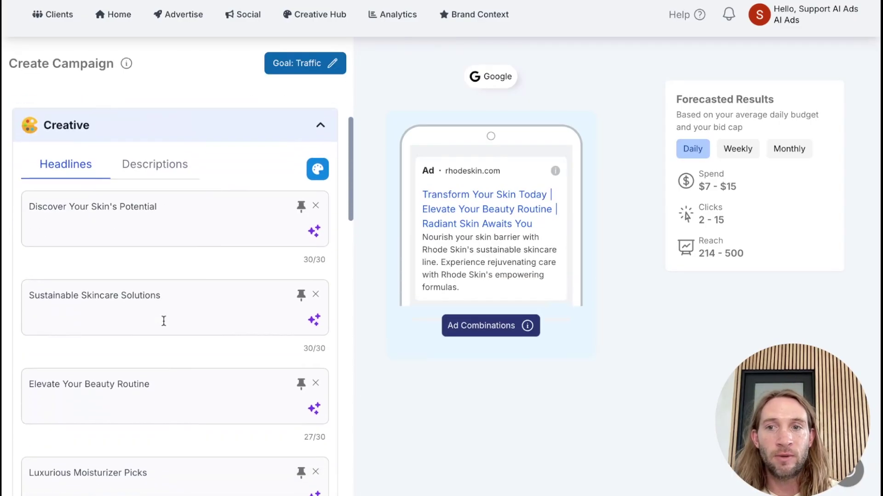
click(154, 158)
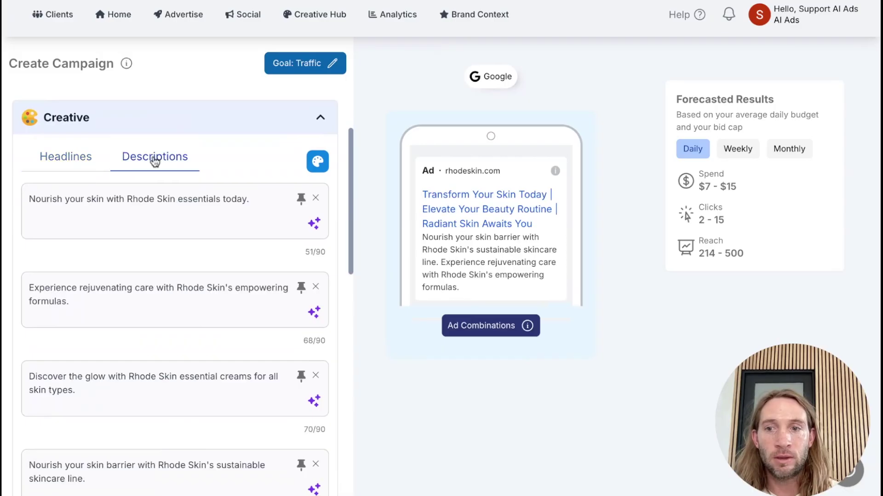
click(64, 162)
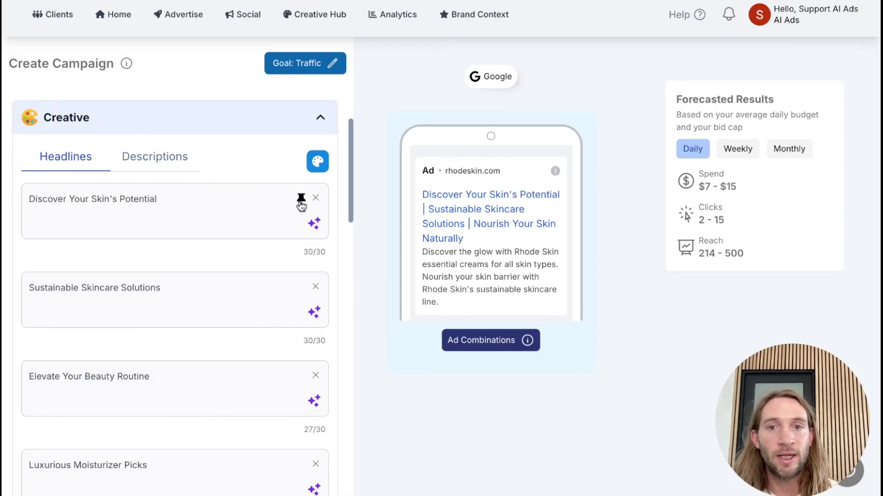
- Expand the campaign's Targeting section and open the keyword targeting editor
scroll(228, 282, down, 12)
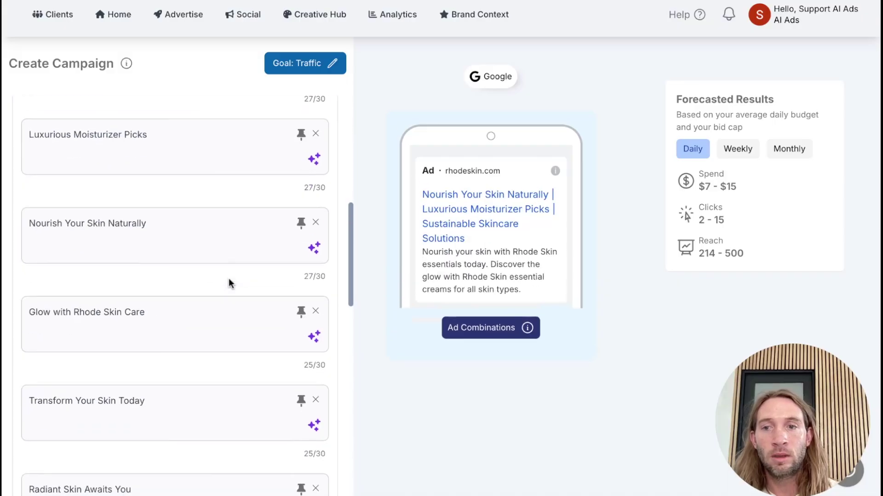
click(179, 354)
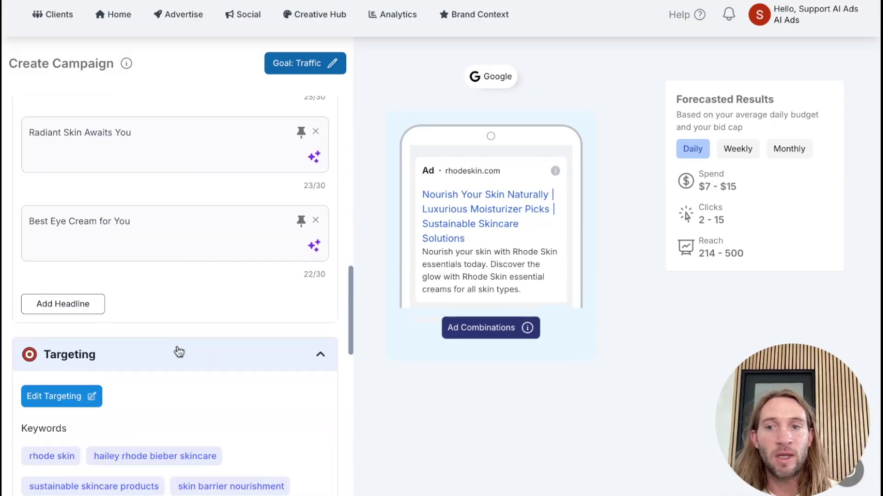
click(78, 321)
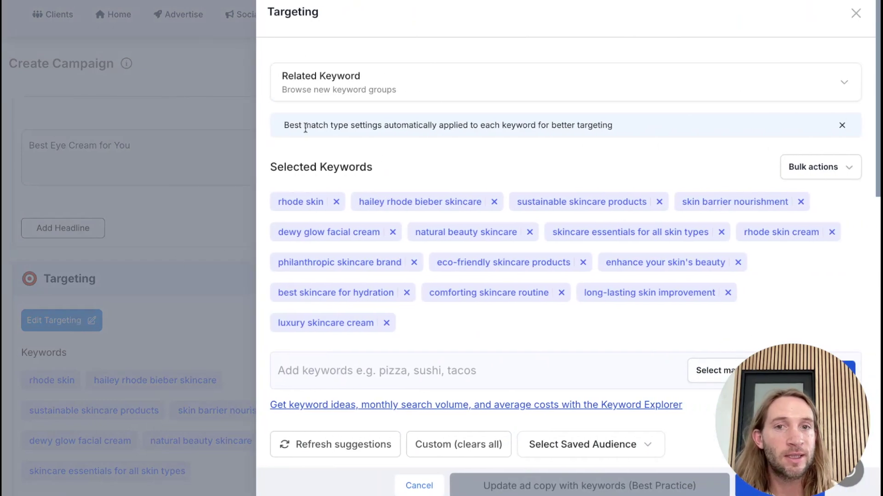
- Apply phrase match to every selected keyword
click(418, 80)
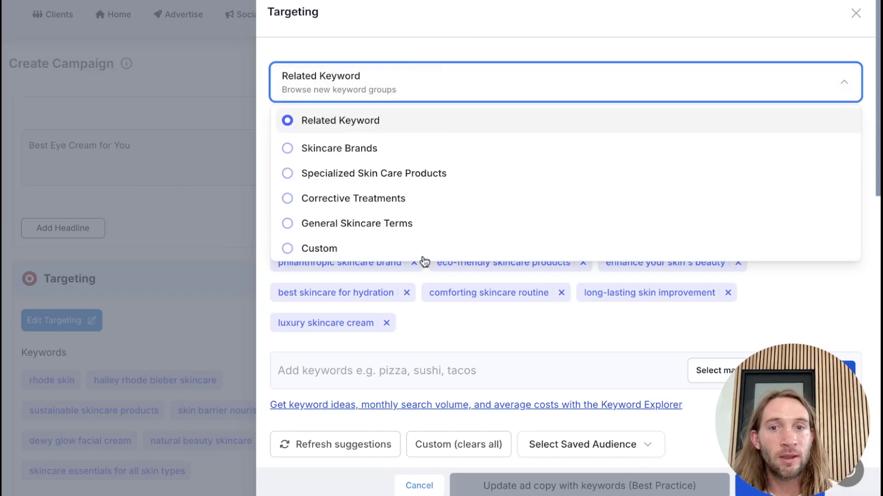
click(453, 314)
mouse_move(468, 298)
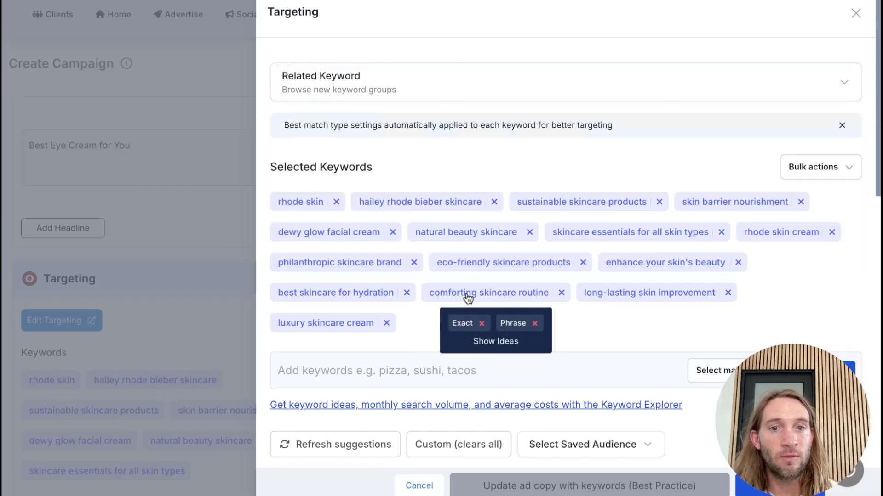
mouse_move(471, 267)
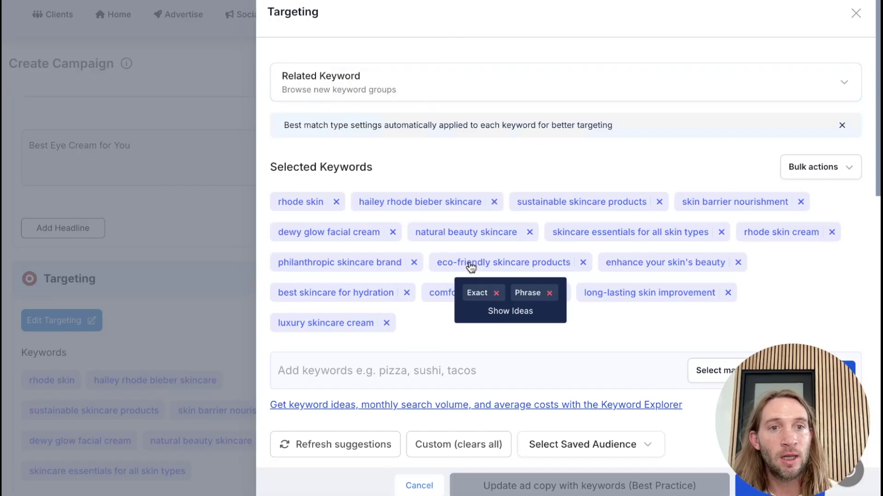
click(831, 171)
click(722, 293)
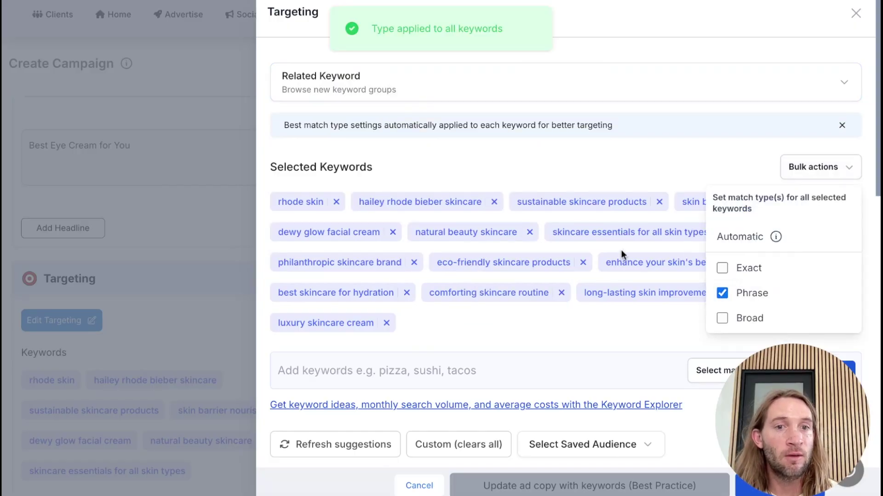
click(625, 338)
- Add exact match to all keywords, removing phrase match from 'skincare essentials for all skin types'
mouse_move(505, 298)
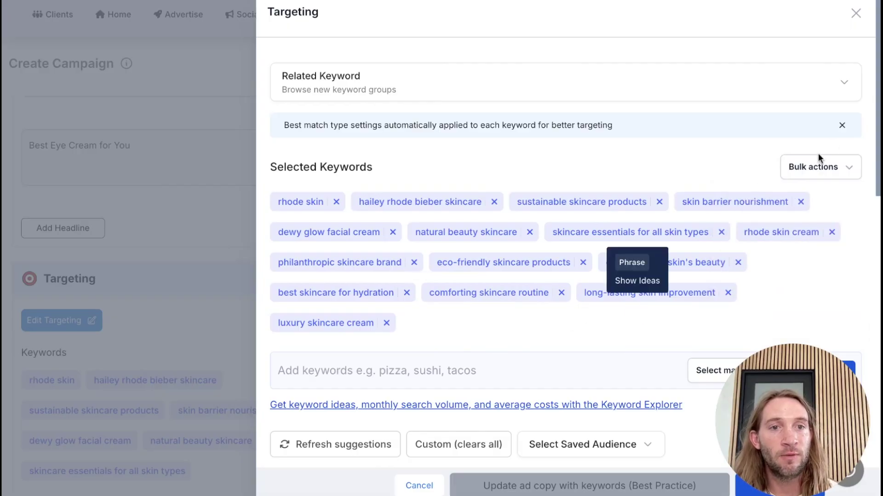
click(808, 172)
click(722, 268)
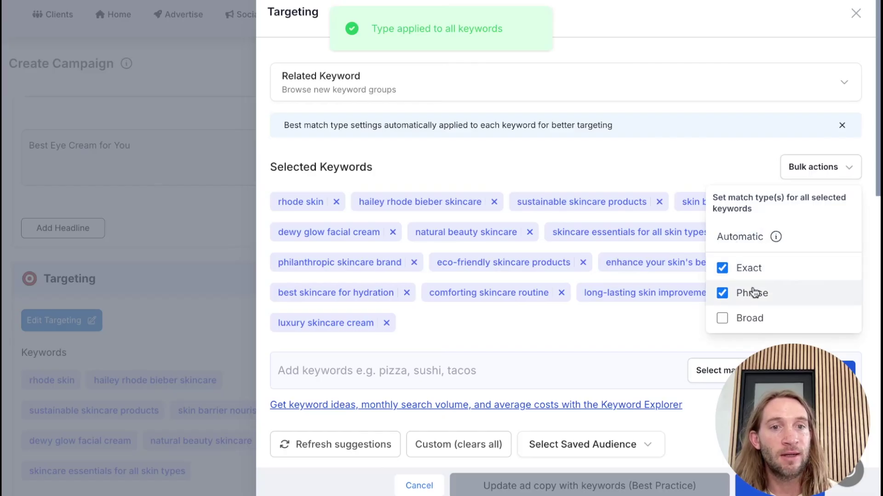
click(606, 340)
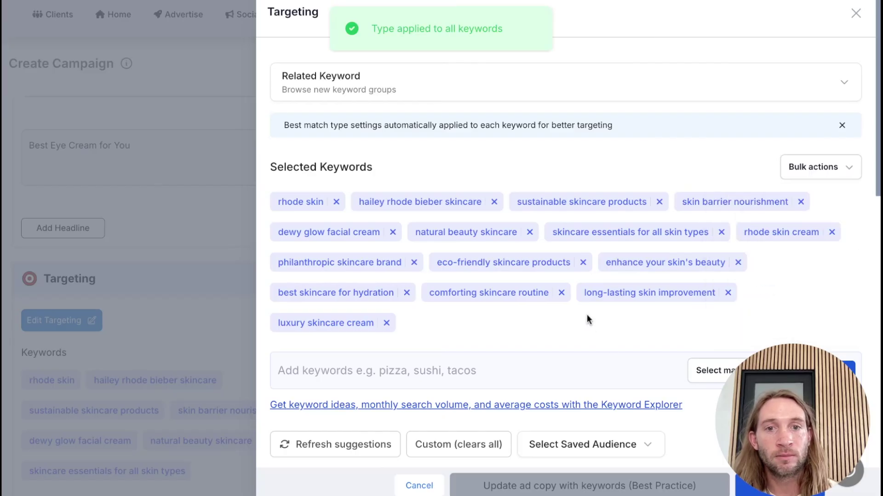
mouse_move(611, 245)
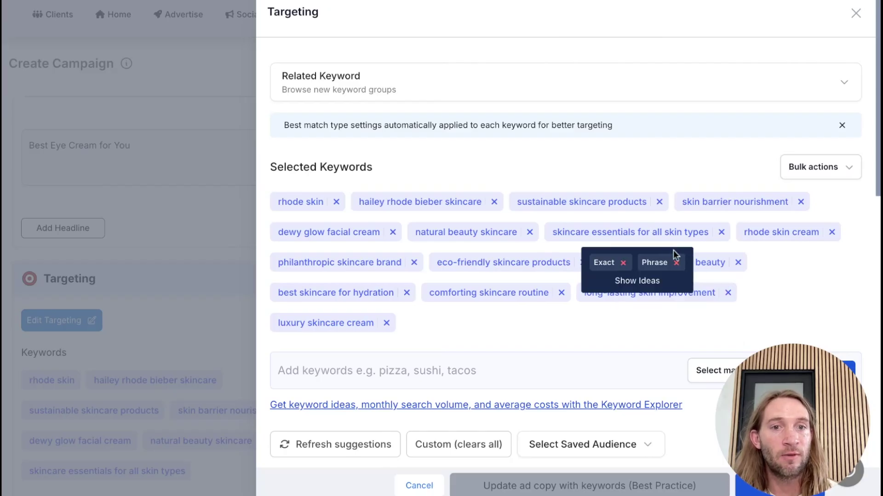
click(678, 263)
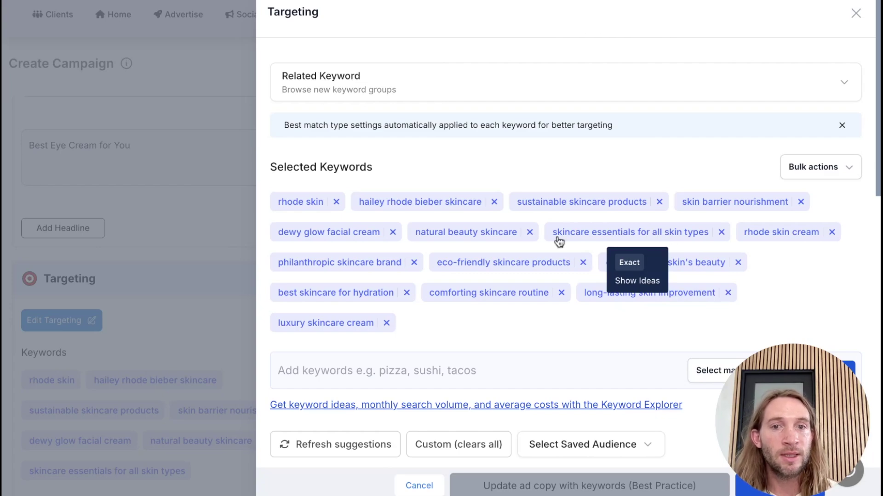
- Load more related keyword ideas and add 'natural skincare brands' to the selected keywords
mouse_move(494, 234)
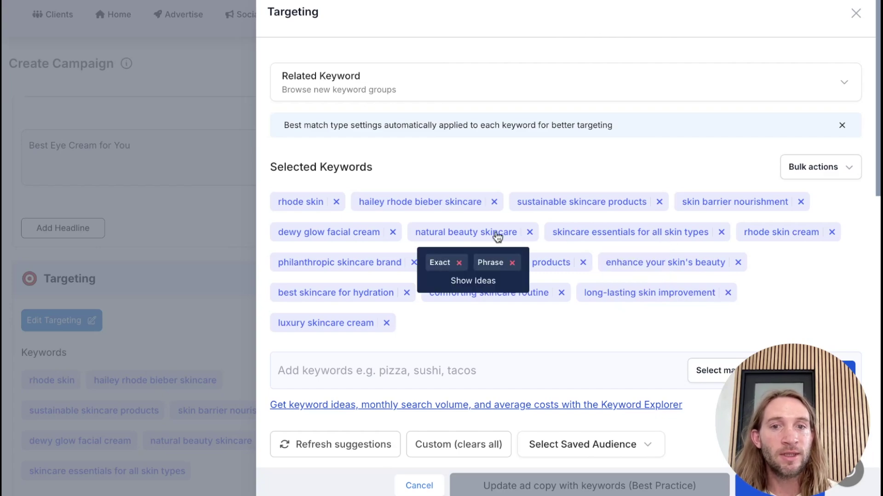
click(476, 281)
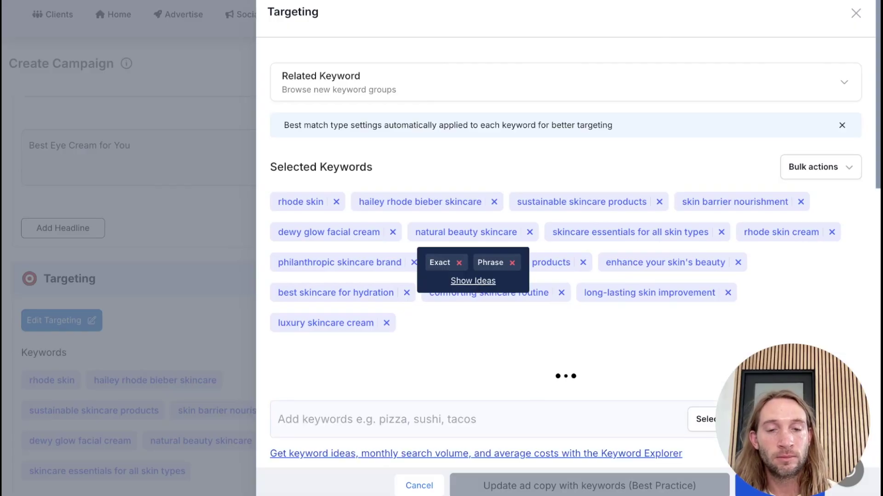
mouse_move(429, 394)
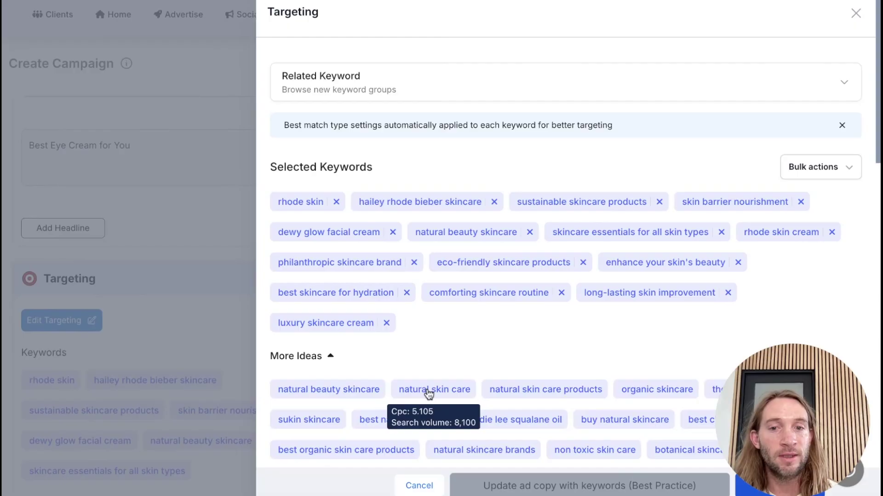
scroll(429, 394, down, 1)
mouse_move(507, 375)
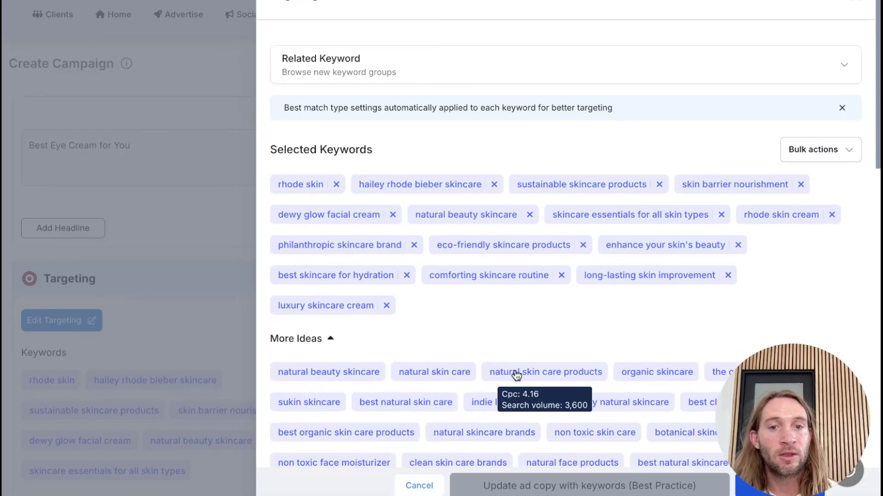
scroll(516, 375, up, 1)
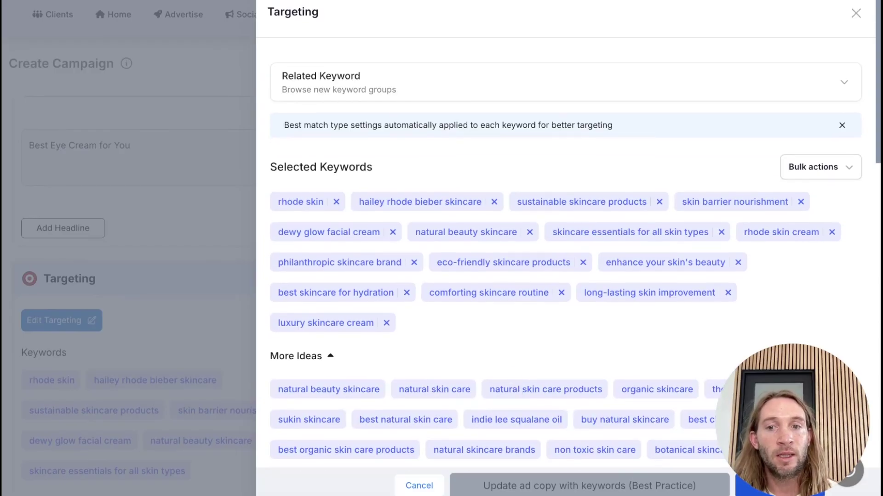
scroll(501, 404, down, 2)
click(490, 422)
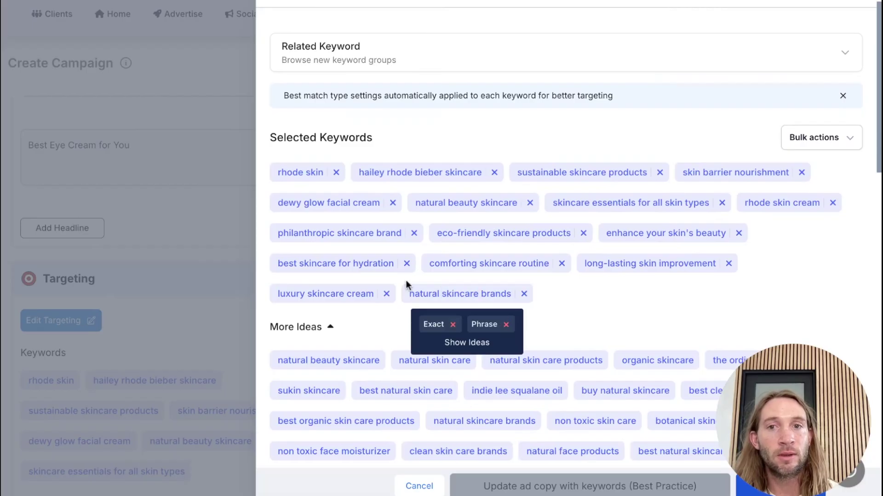
scroll(406, 280, up, 2)
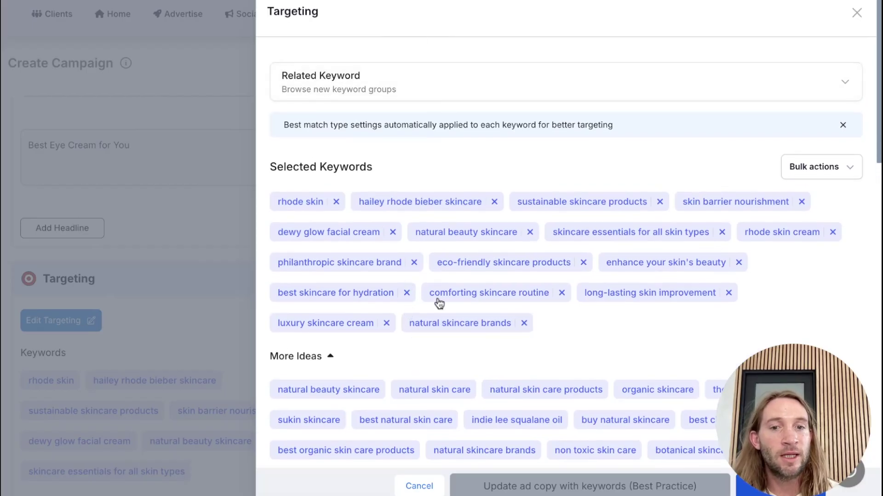
click(399, 75)
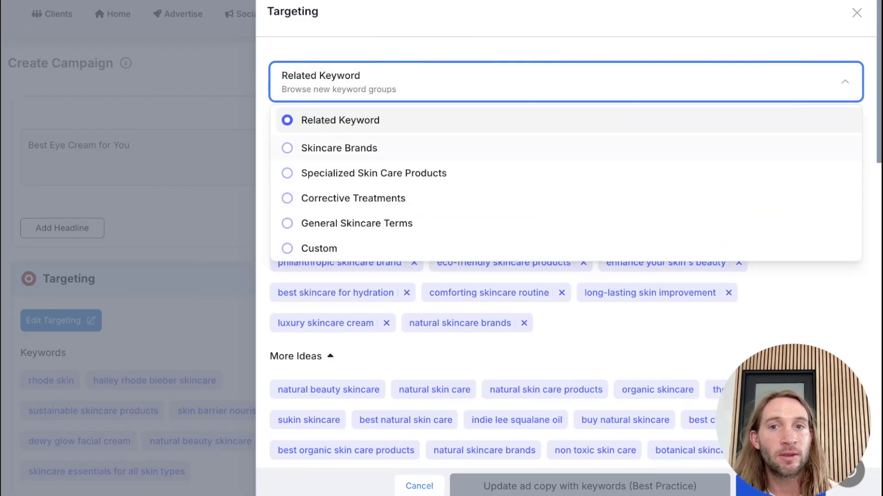
- Switch the keyword group from Skincare Brands to General Skincare Terms
click(341, 148)
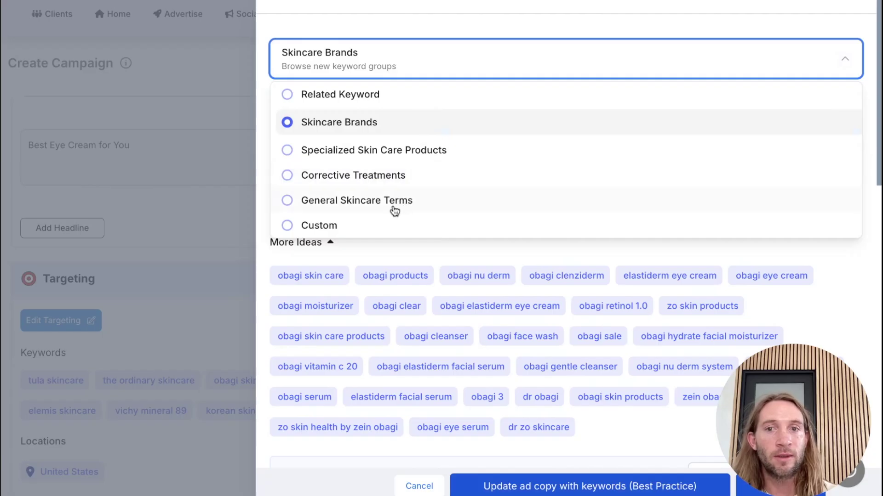
click(374, 202)
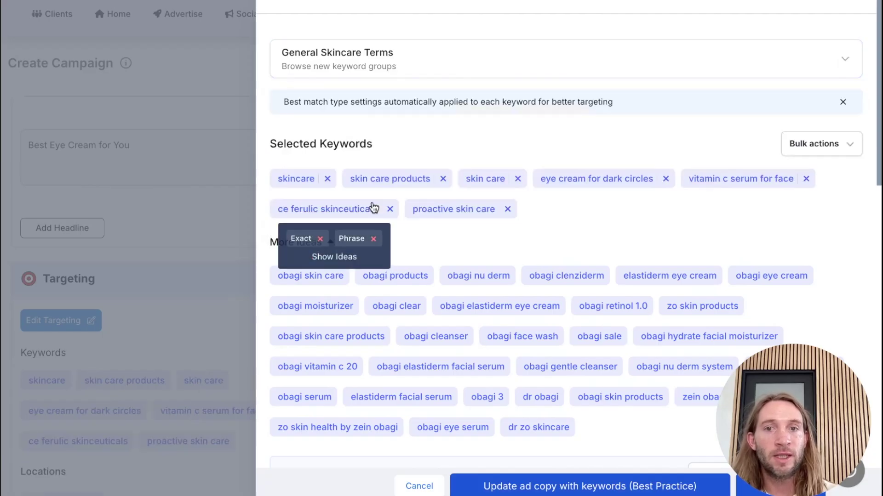
mouse_move(380, 183)
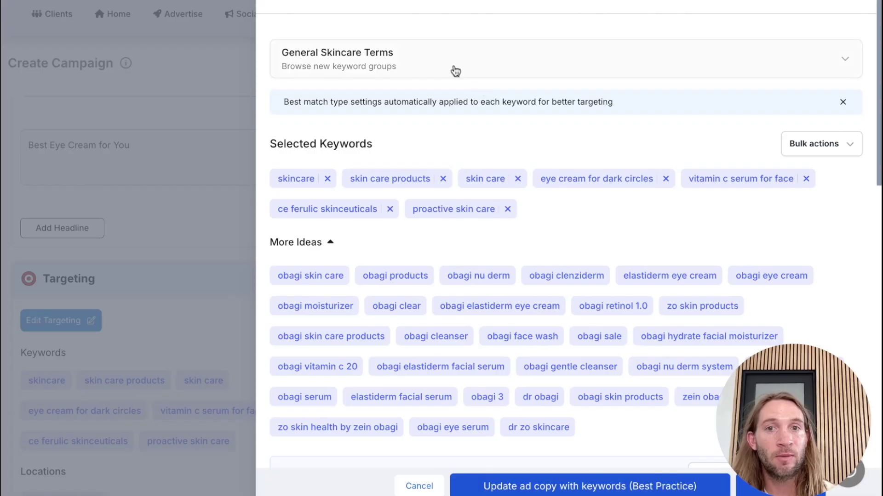
click(440, 73)
click(449, 59)
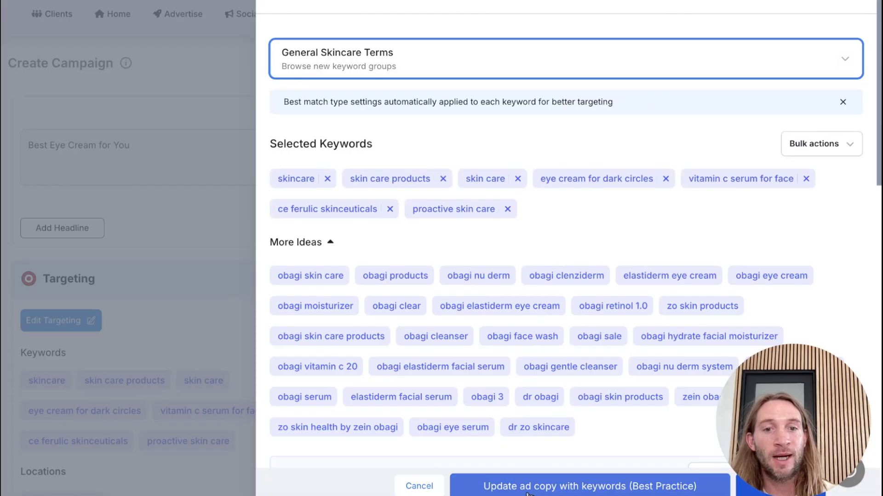
scroll(476, 293, down, 1)
scroll(476, 292, down, 3)
click(461, 311)
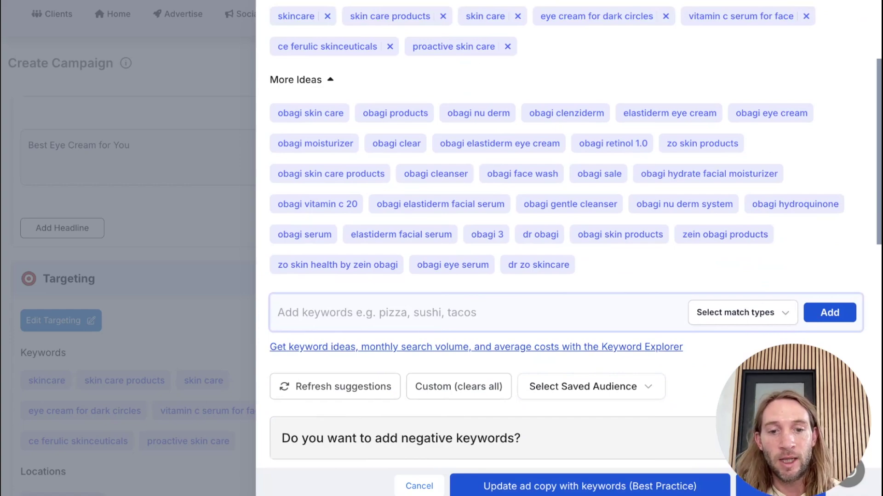
- Add 'fun skin' as a selected keyword with match types and dismiss the match-type notice
text(fun skin)
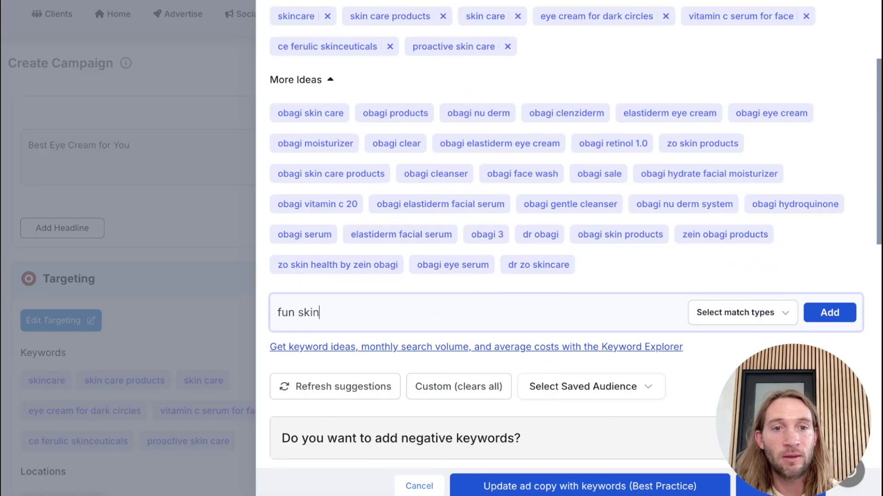
click(753, 314)
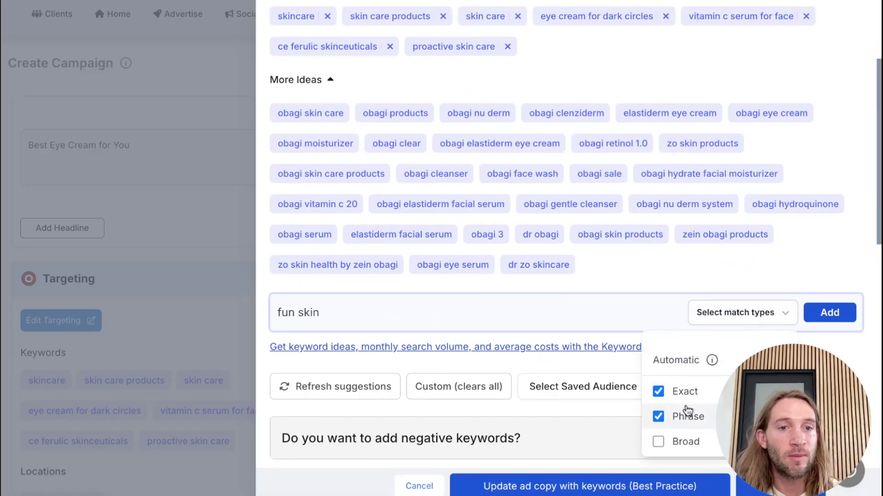
click(837, 315)
click(829, 313)
mouse_move(662, 123)
scroll(573, 117, up, 4)
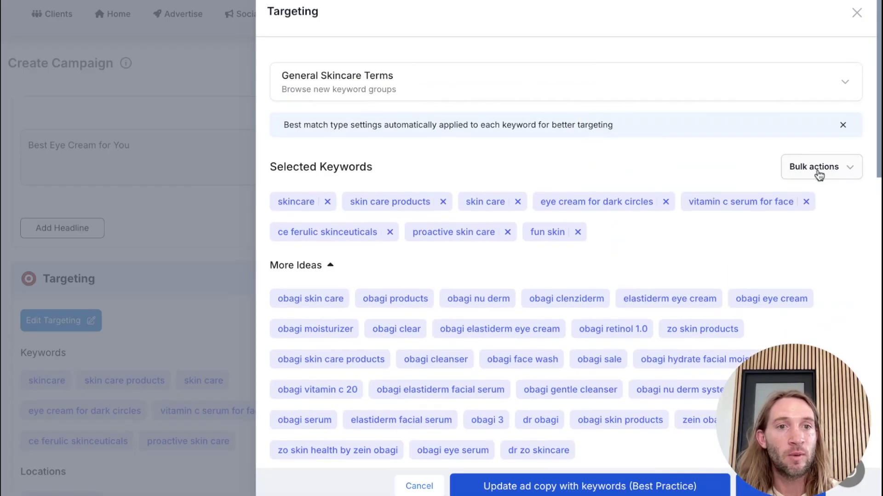
click(843, 124)
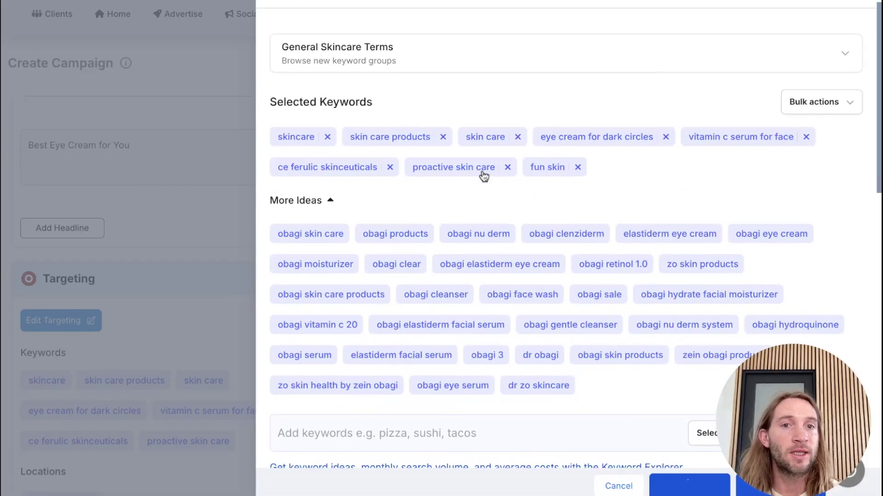
- Return to the ad copy and show the descriptions instead of headlines
mouse_move(448, 171)
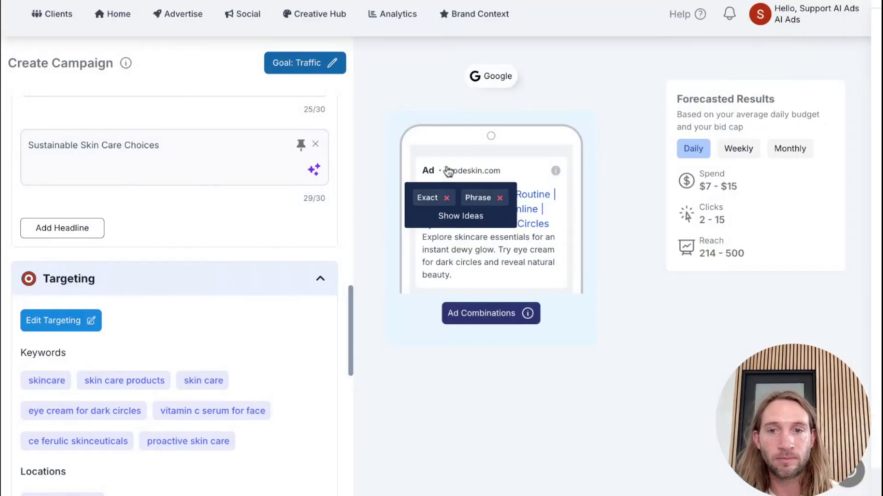
scroll(173, 331, up, 10)
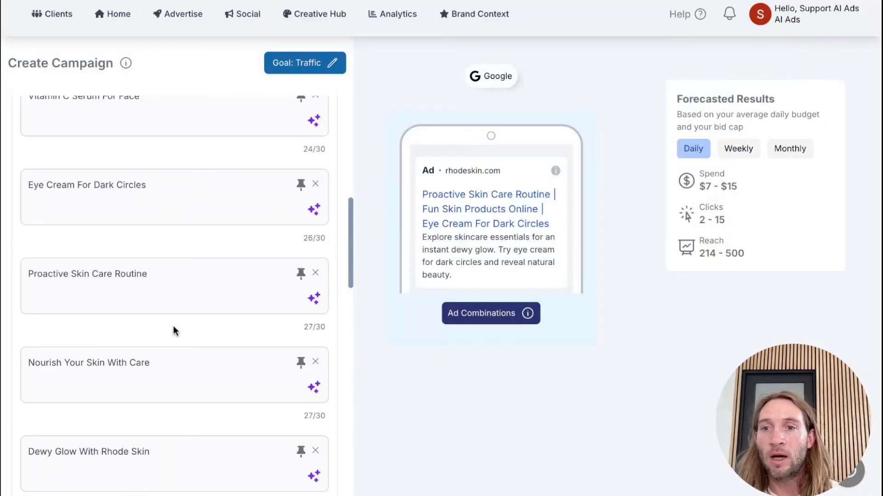
scroll(173, 294, up, 5)
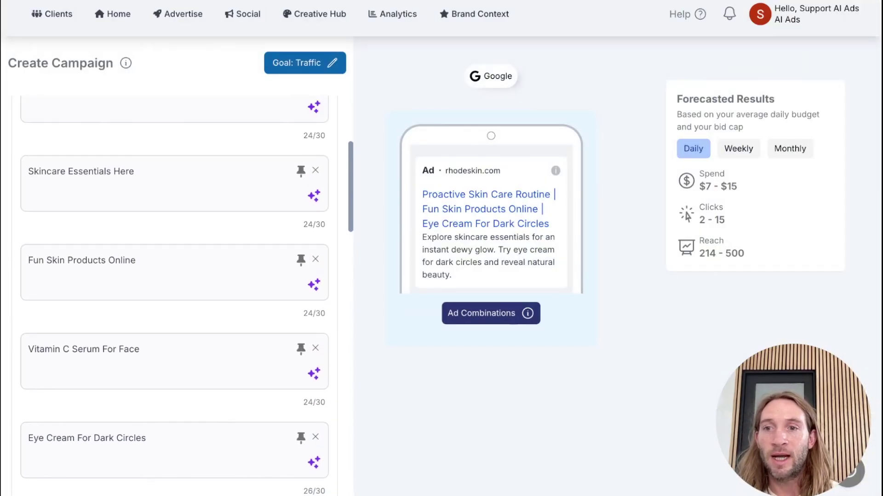
scroll(192, 230, up, 1)
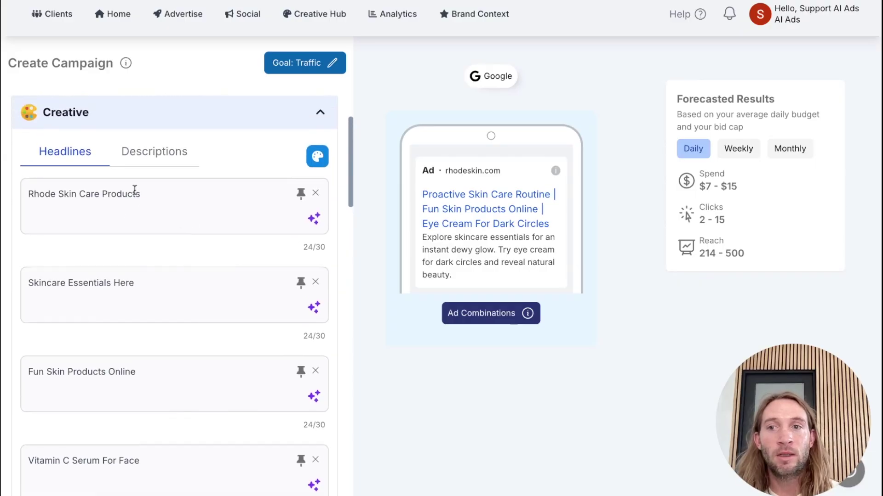
click(141, 161)
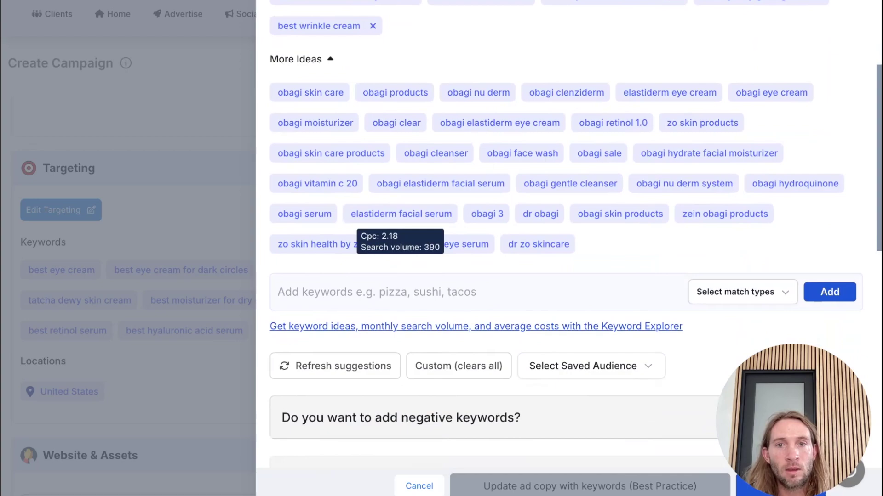
- Leave keyword targeting via Keyword Explorer without saving, then return to Create Campaign
scroll(396, 216, up, 1)
scroll(539, 119, up, 1)
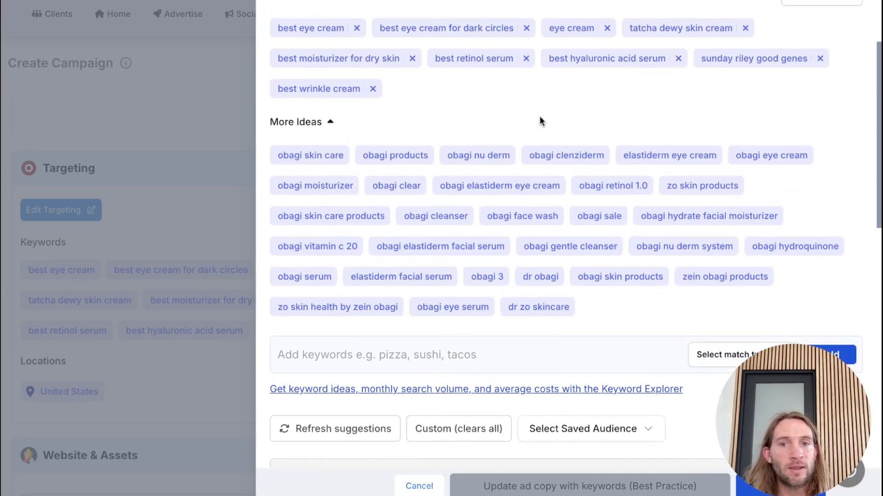
click(387, 390)
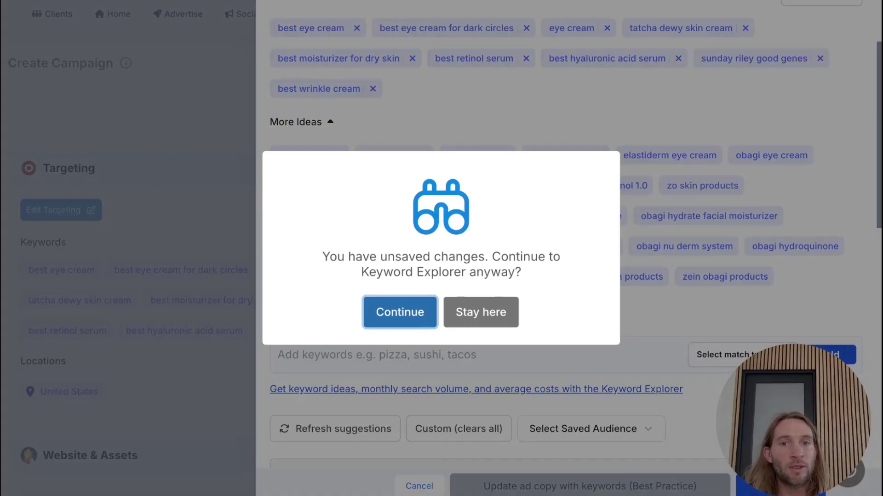
key(Return)
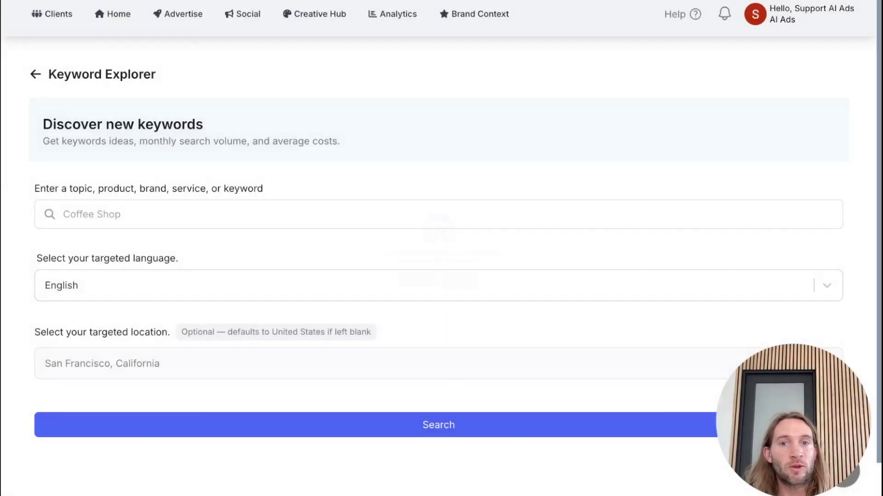
click(37, 76)
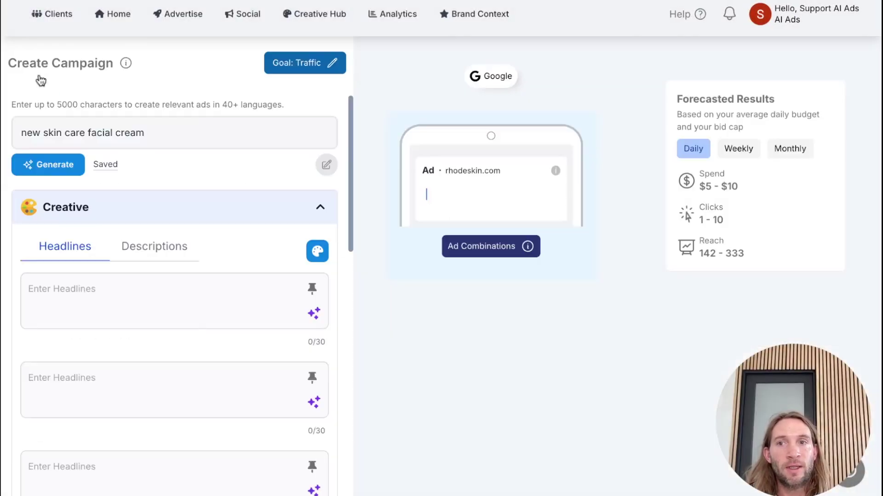
- From the Creative Hub, start a new audience using Keyword Explorer
click(318, 14)
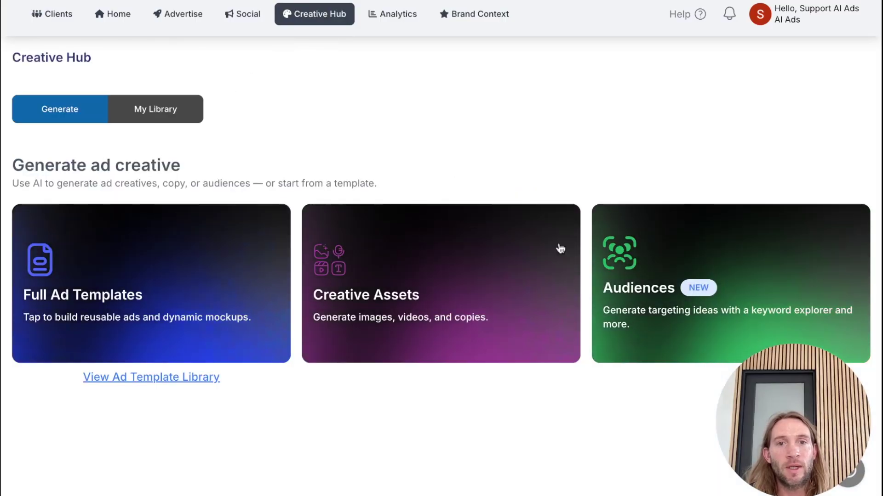
click(658, 288)
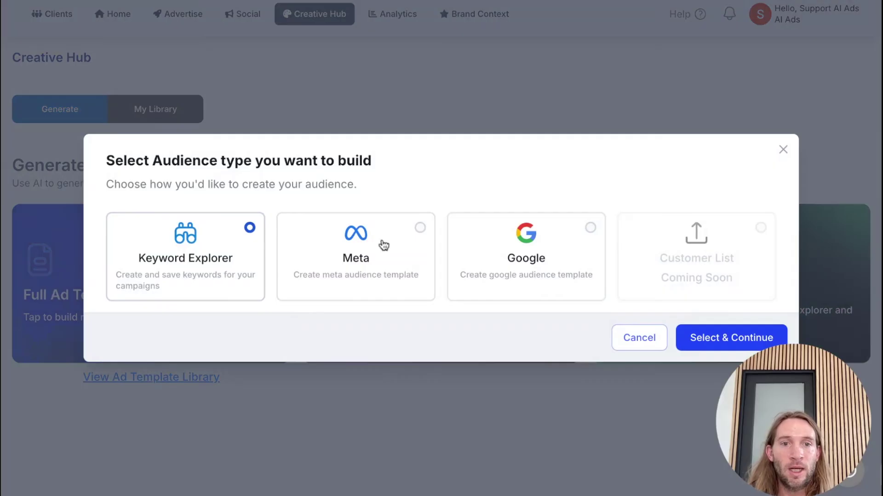
click(697, 340)
click(273, 212)
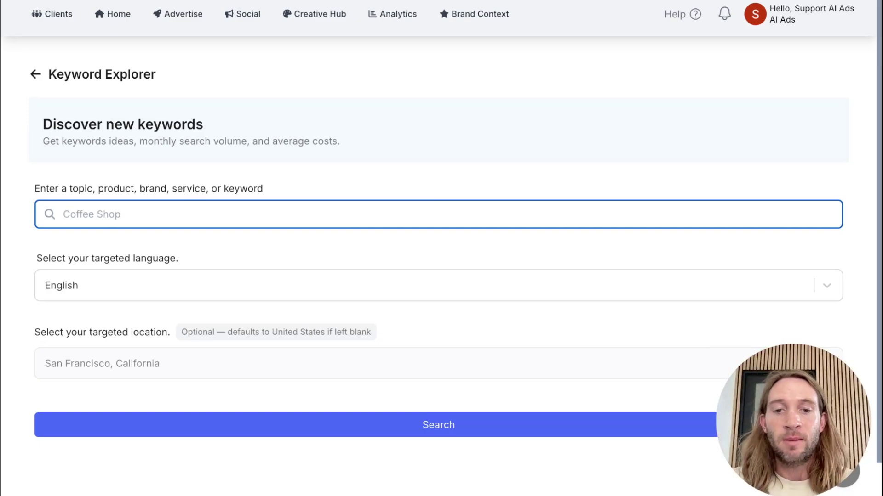
- Search Keyword Explorer for 'skin care' with location San Francisco, CA, USA
text(skin care)
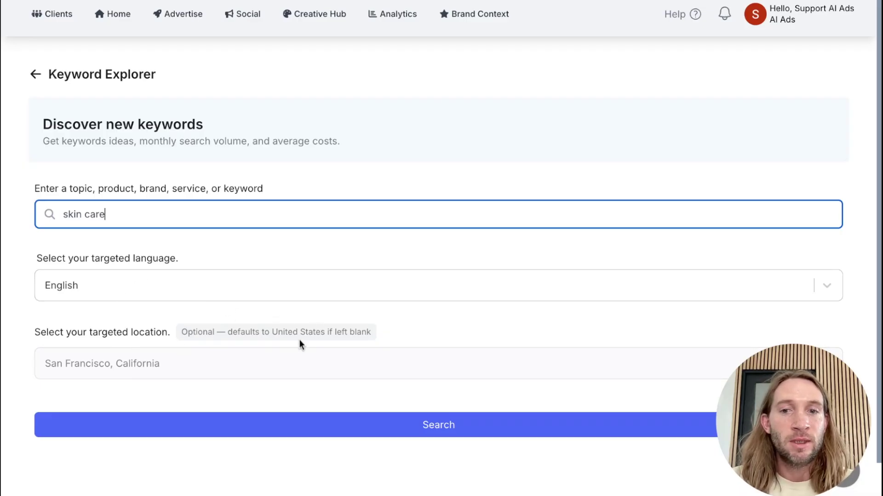
click(224, 368)
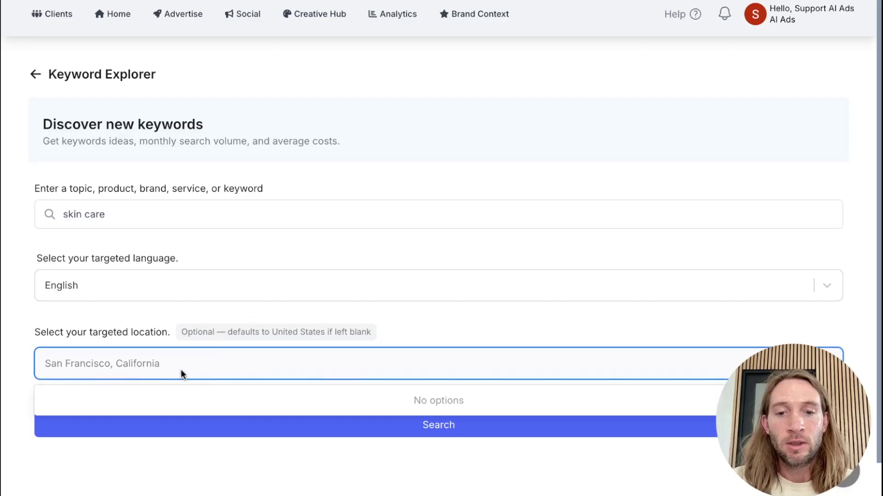
text(san francisco)
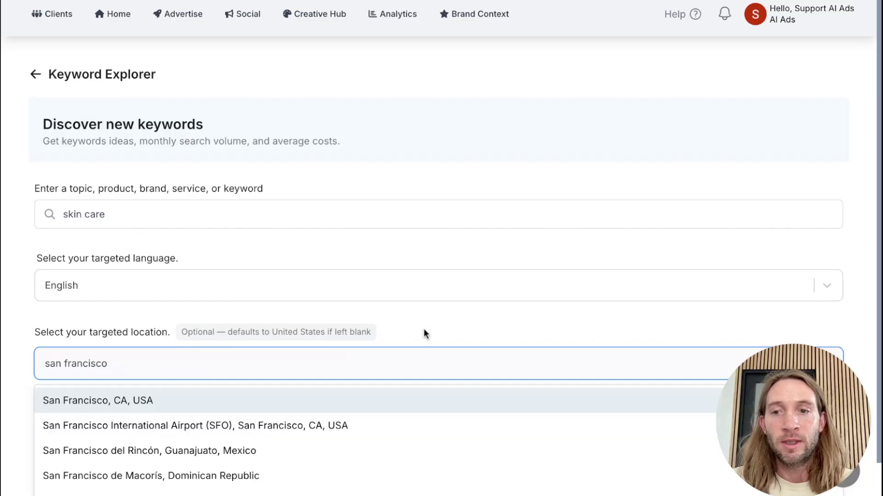
click(275, 401)
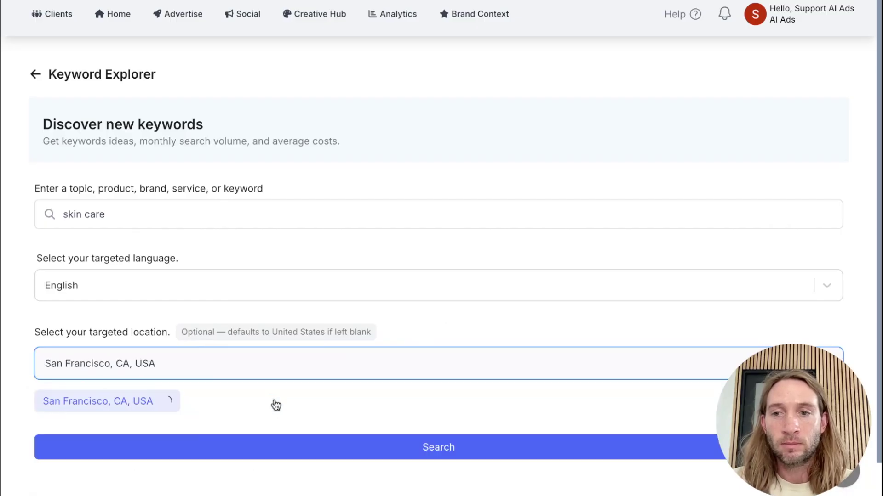
click(290, 451)
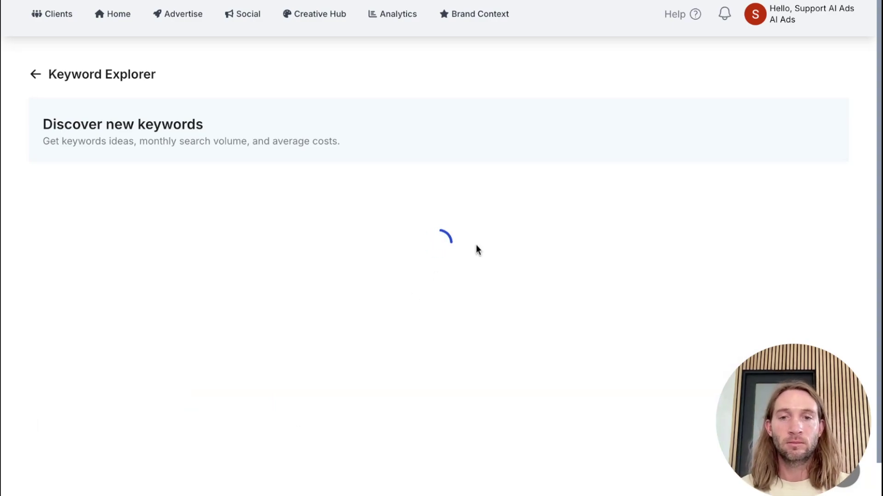
- Select the skin care, retinol cream and the ordinary skincare keywords from the results
scroll(441, 248, down, 5)
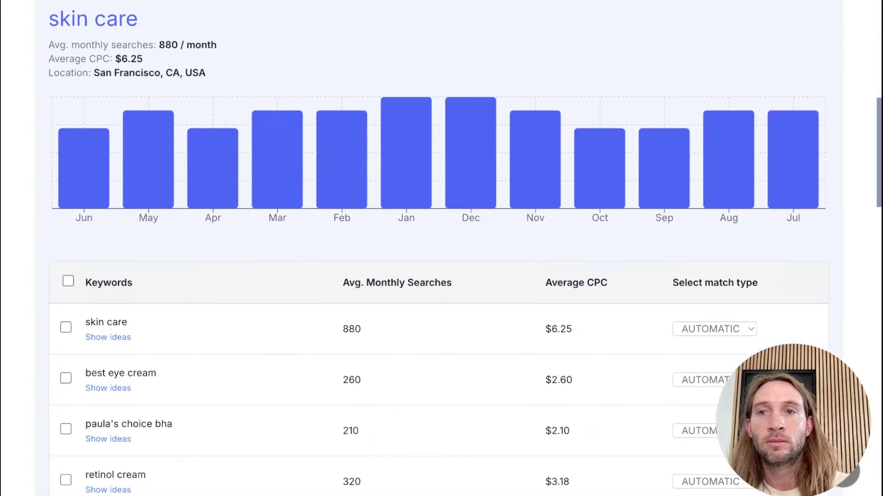
scroll(48, 58, up, 1)
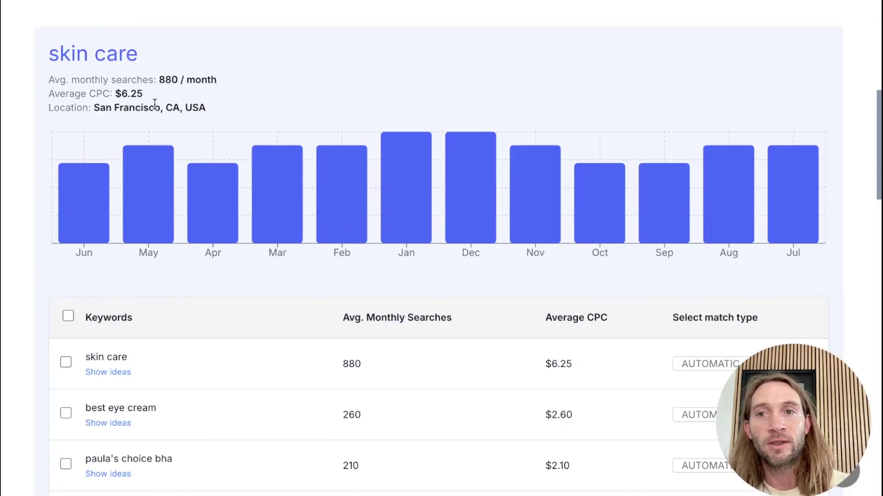
mouse_move(156, 156)
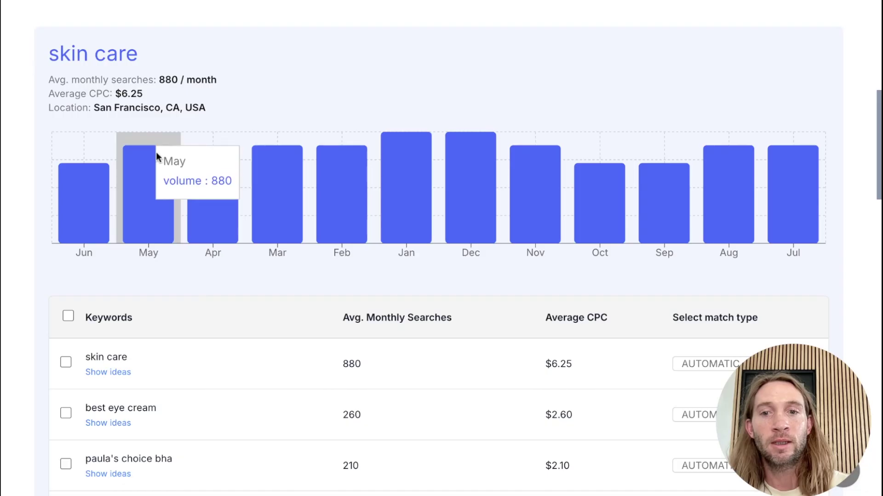
scroll(157, 157, down, 2)
scroll(180, 350, down, 2)
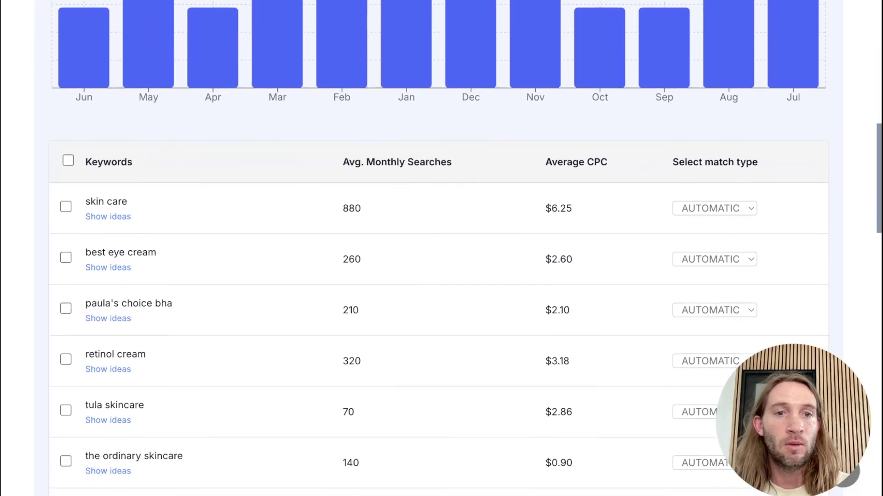
click(66, 207)
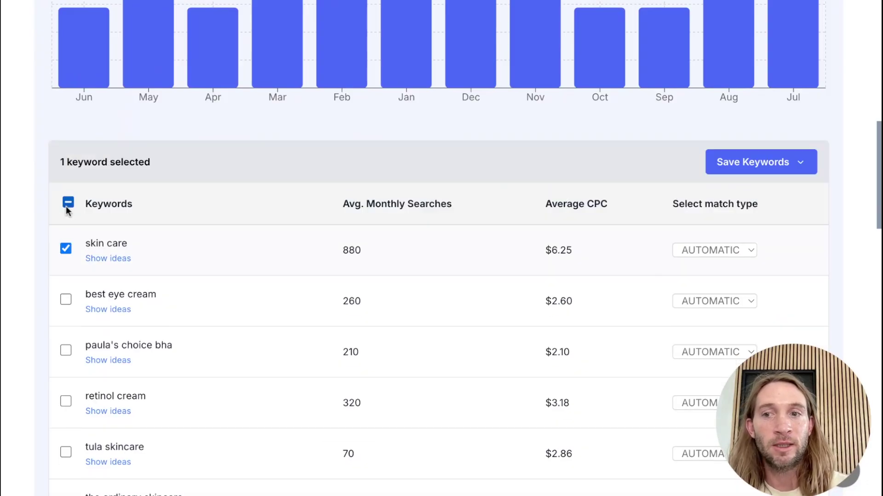
click(66, 352)
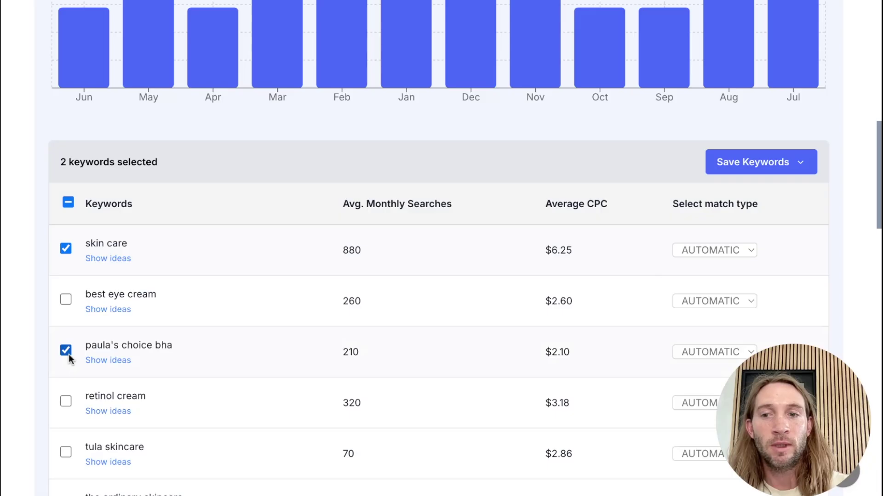
click(66, 351)
click(66, 401)
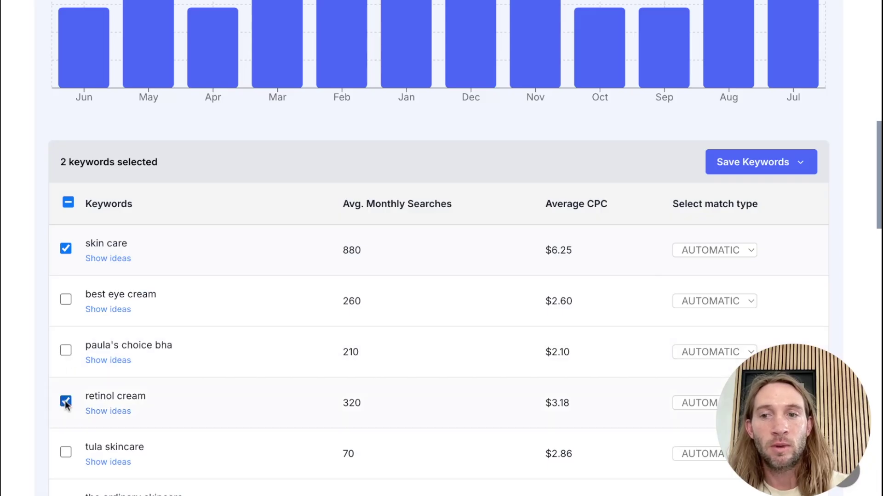
scroll(148, 396, down, 1)
scroll(148, 396, down, 2)
click(66, 442)
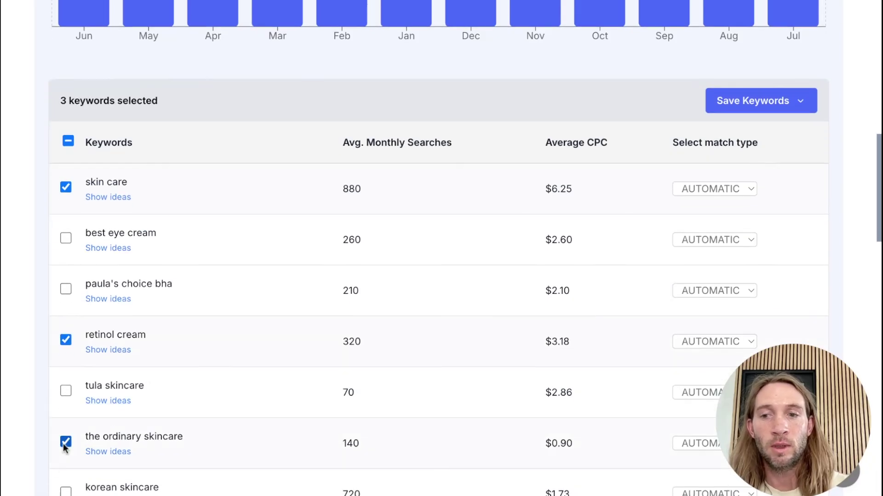
- Show keyword ideas related to cerave cleanser
scroll(501, 270, down, 1)
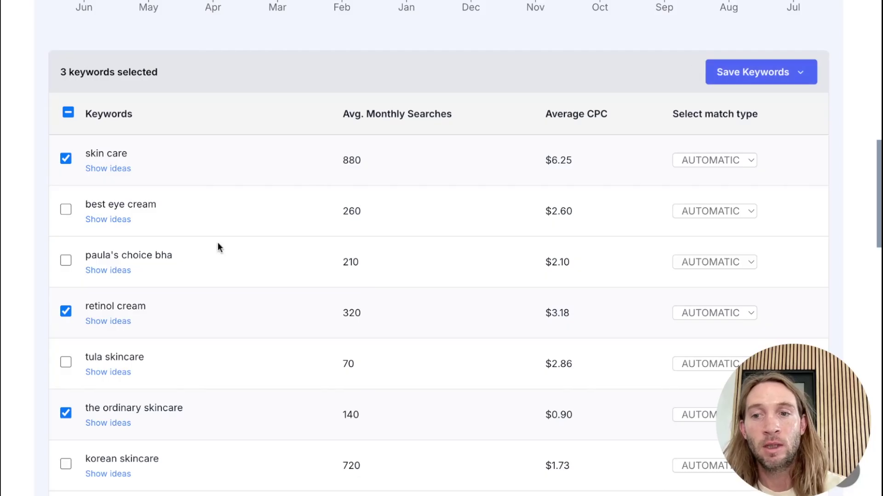
scroll(217, 247, down, 1)
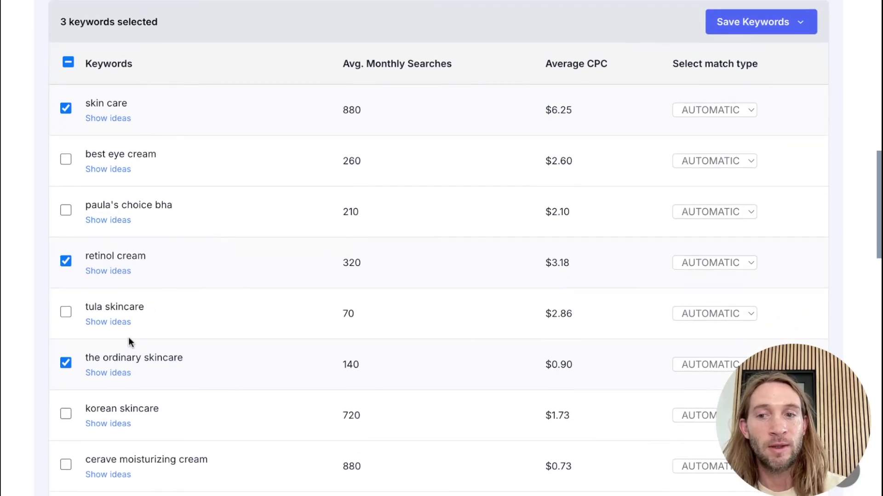
scroll(154, 257, down, 1)
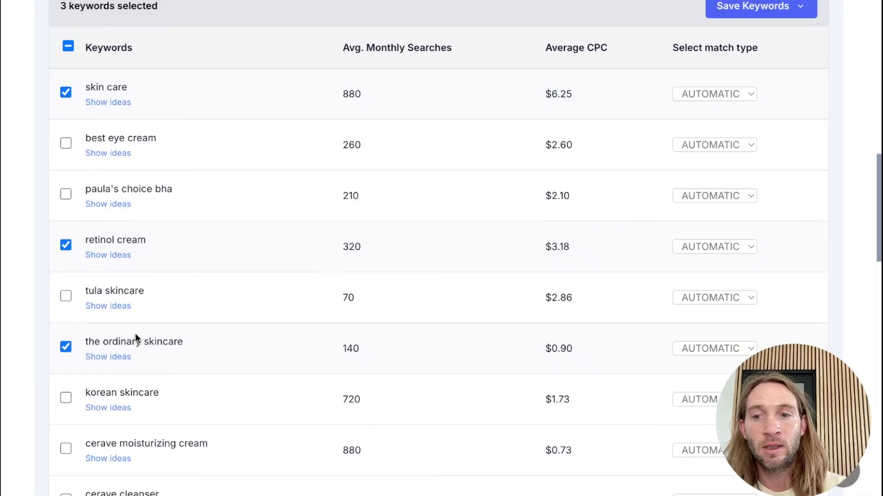
scroll(183, 360, down, 1)
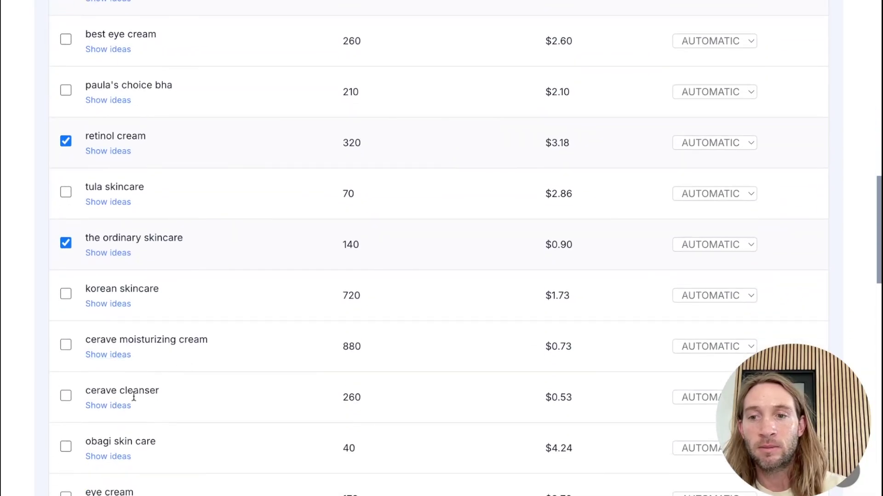
click(108, 415)
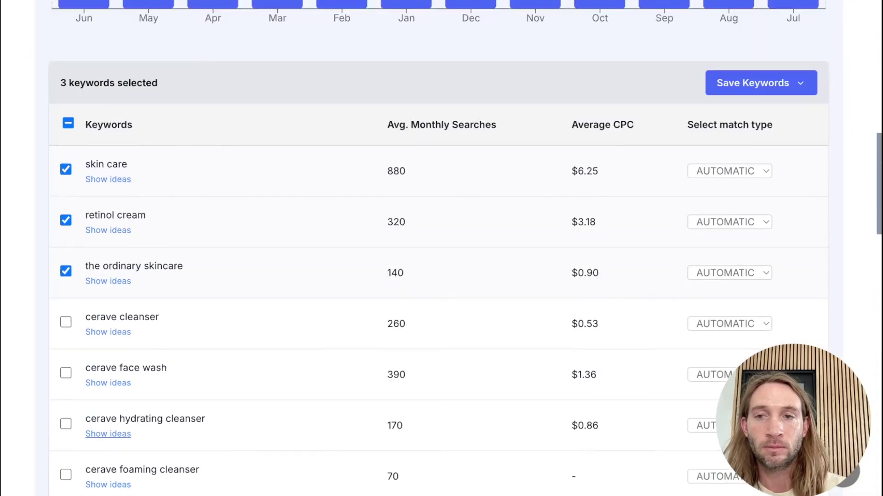
- Scroll through the cerave cleanser keyword ideas to check volumes like 260 monthly searches and $0.53 CPC
scroll(439, 249, up, 4)
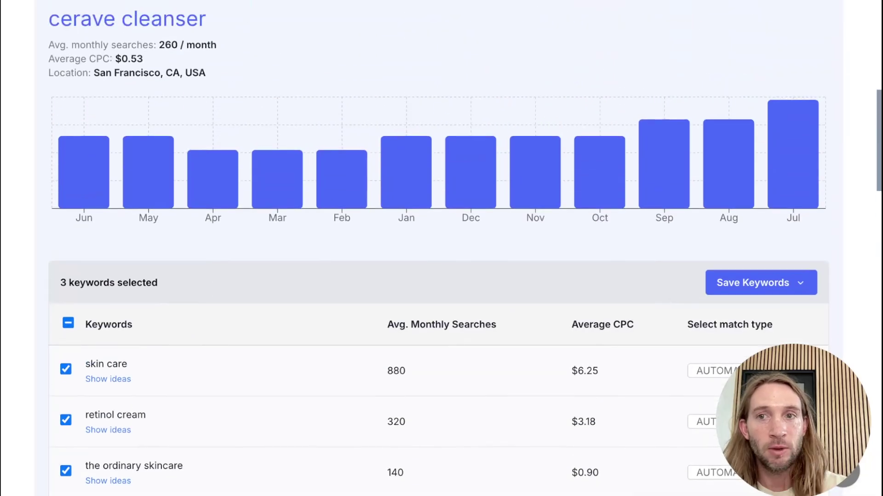
scroll(279, 218, up, 4)
scroll(272, 296, down, 5)
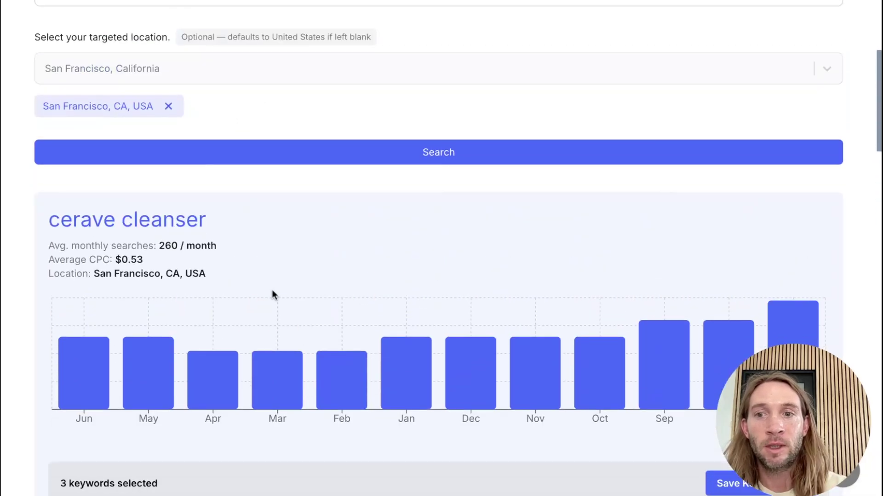
scroll(226, 165, up, 2)
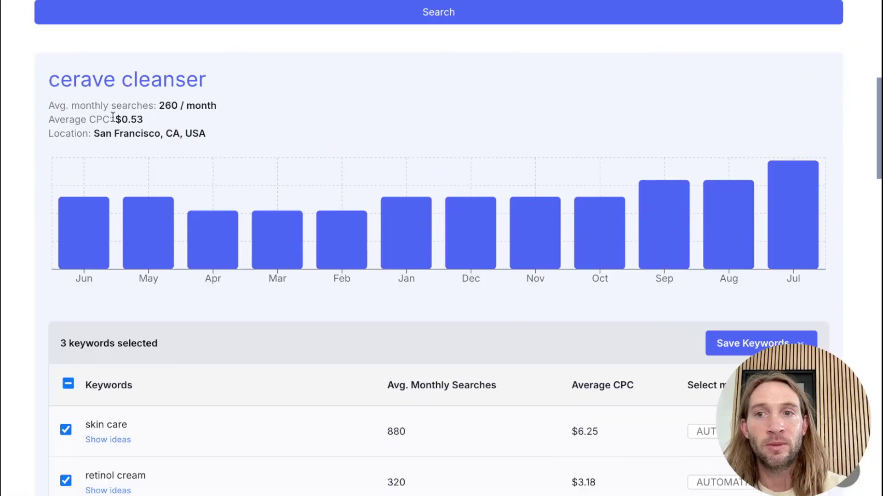
scroll(363, 287, down, 2)
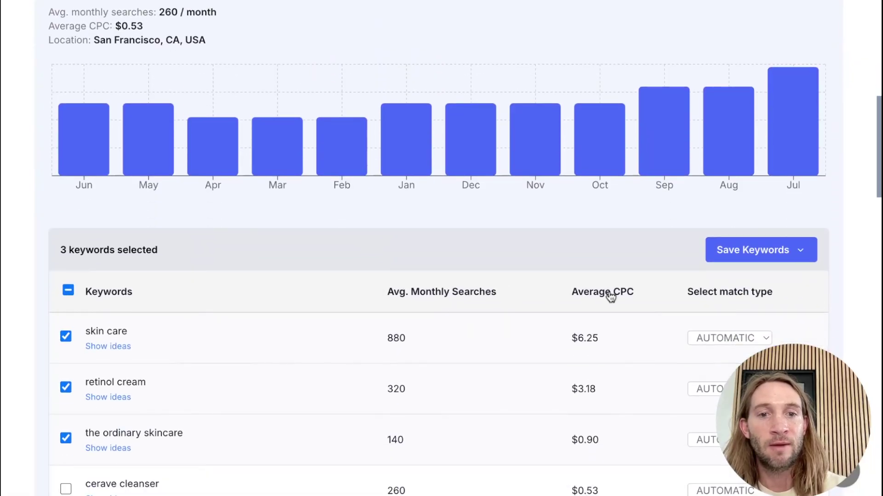
scroll(193, 184, up, 2)
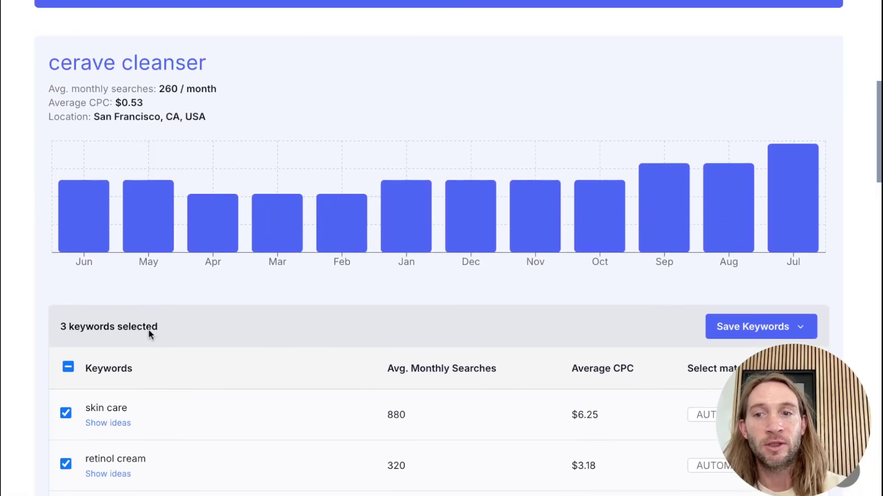
scroll(148, 335, down, 3)
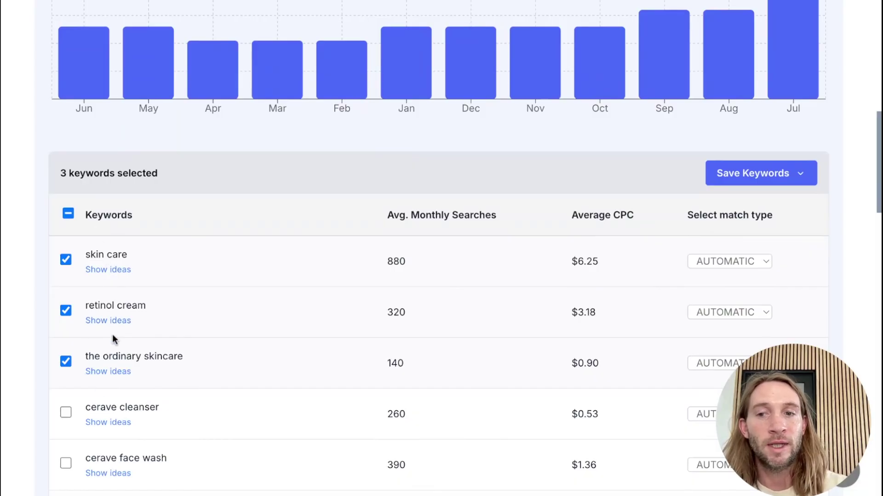
scroll(118, 408, up, 5)
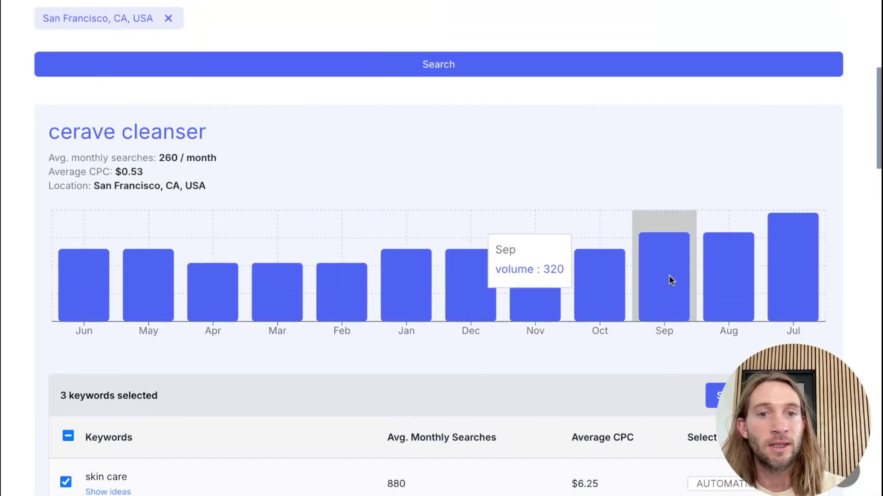
scroll(394, 272, down, 5)
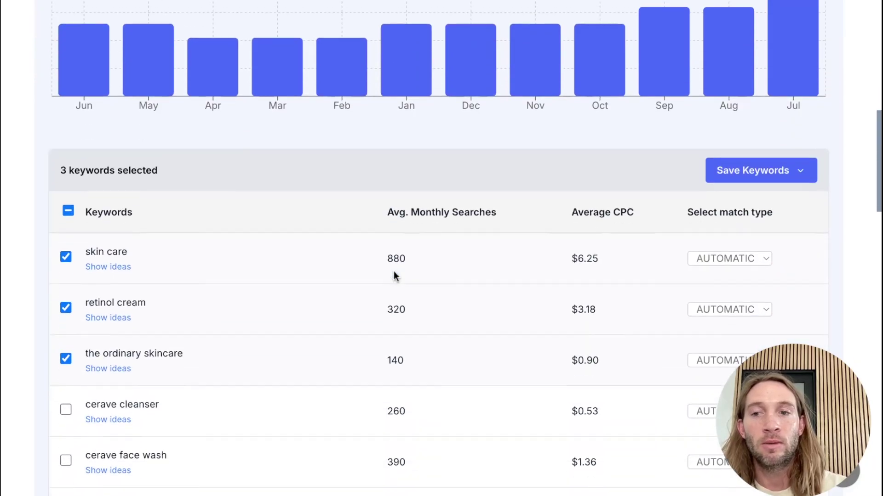
scroll(393, 276, down, 1)
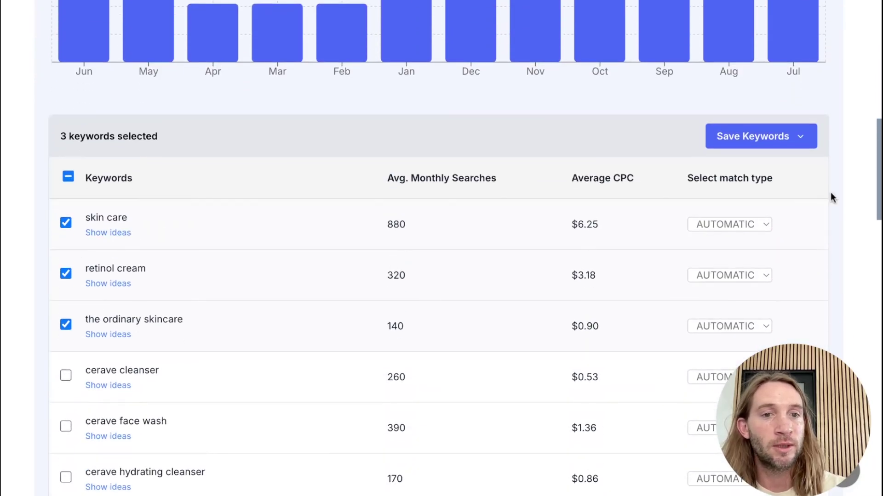
- Set skin care's match type to EXACT and choose to save the keywords as a new plan
click(749, 227)
click(733, 242)
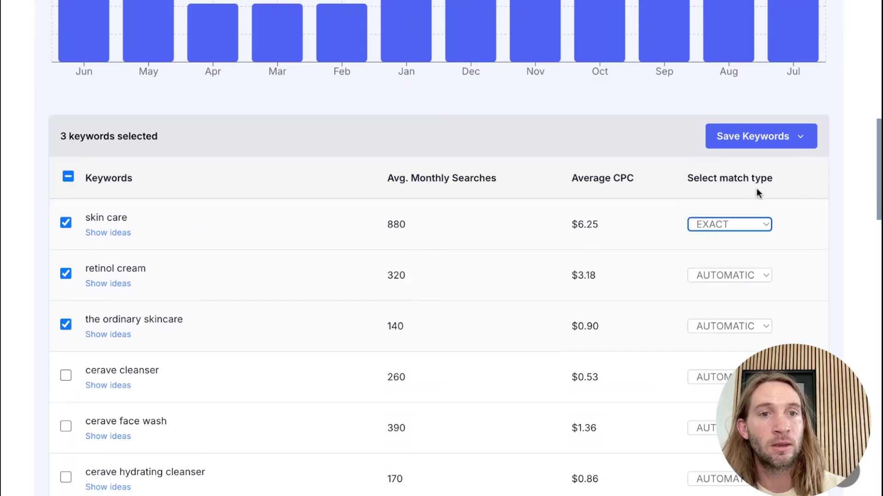
click(759, 147)
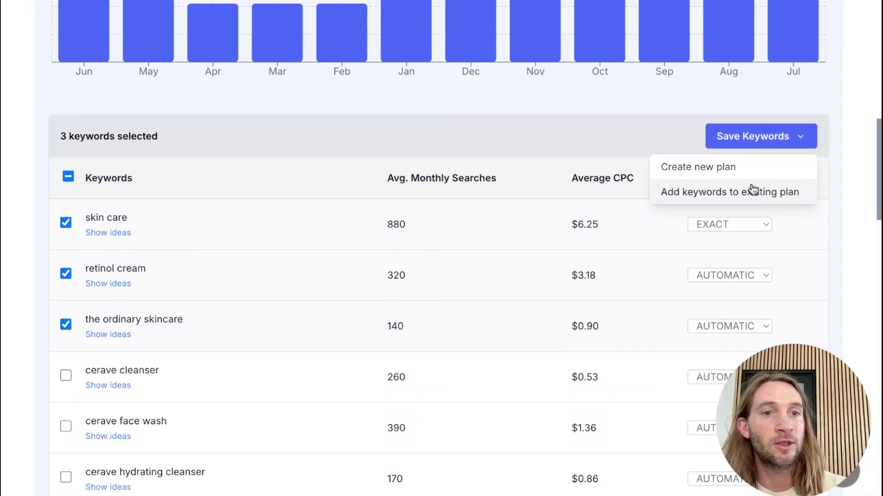
click(708, 175)
- Name the plan 'Skin care', save it, and start a campaign from its library card
click(390, 255)
text(Skin care)
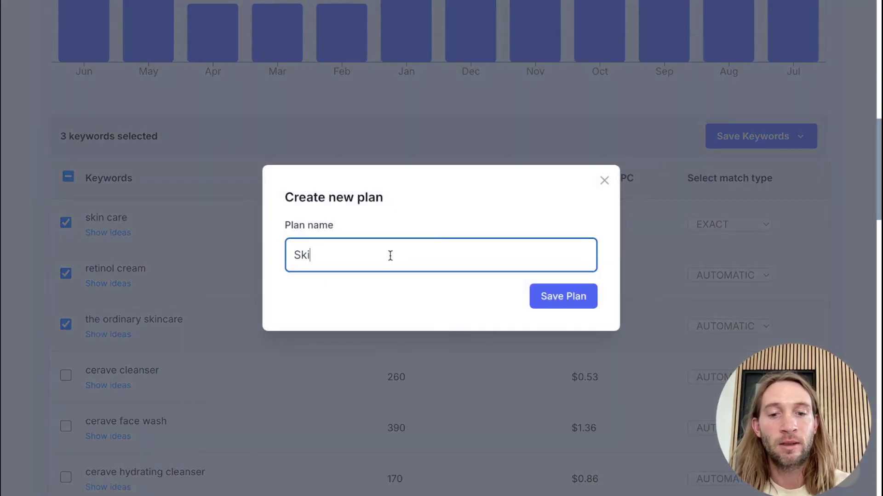
click(562, 297)
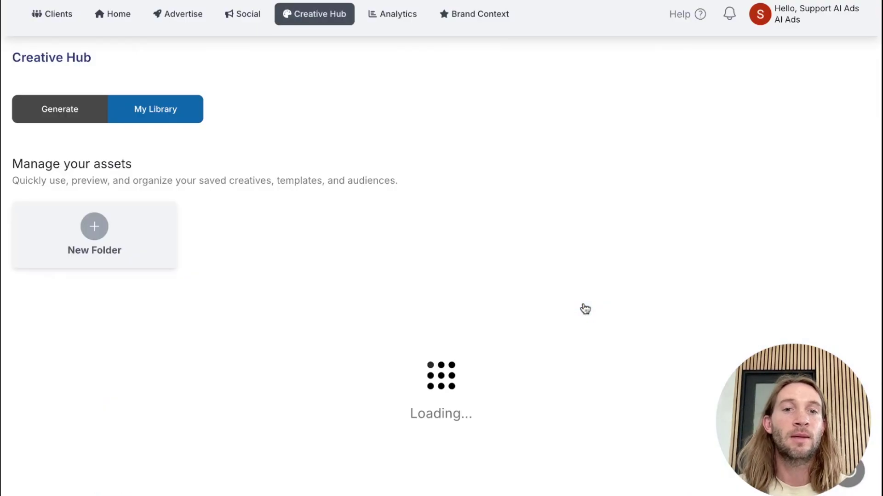
scroll(174, 334, down, 5)
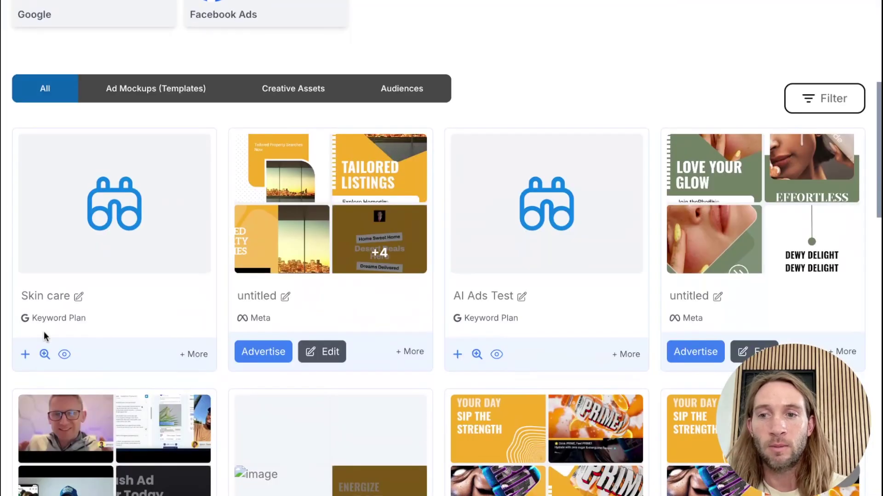
click(25, 355)
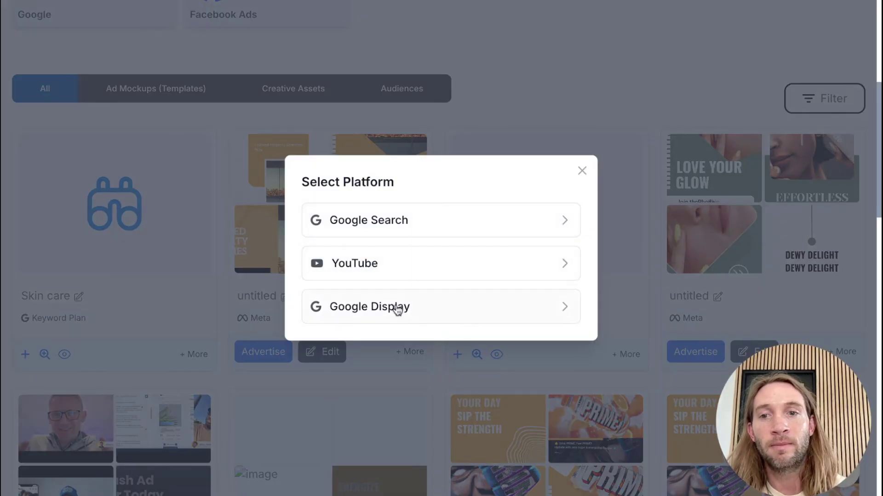
- Pick YouTube for the campaign and open its targeting: three keywords, Male, ages 23 to 65+
click(394, 265)
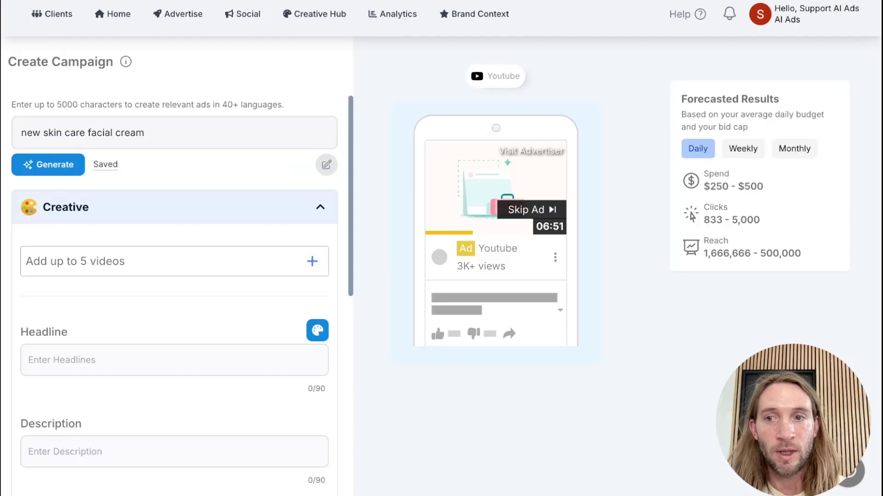
click(227, 201)
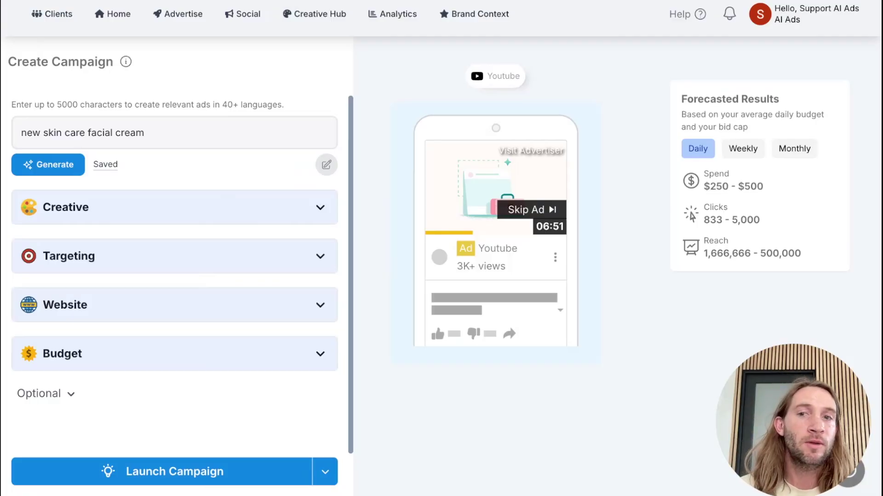
click(198, 258)
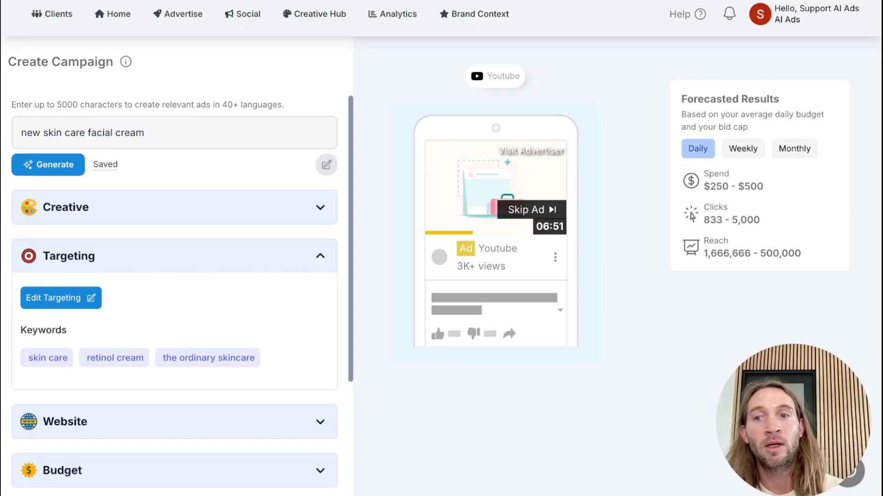
click(65, 301)
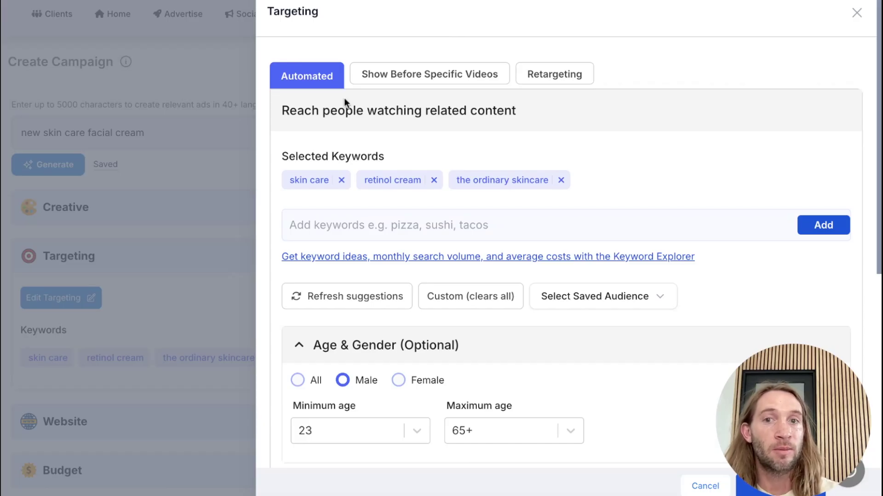
- Check Show Before Specific Videos, revert to Automated targeting, and close the panel unchanged
click(396, 77)
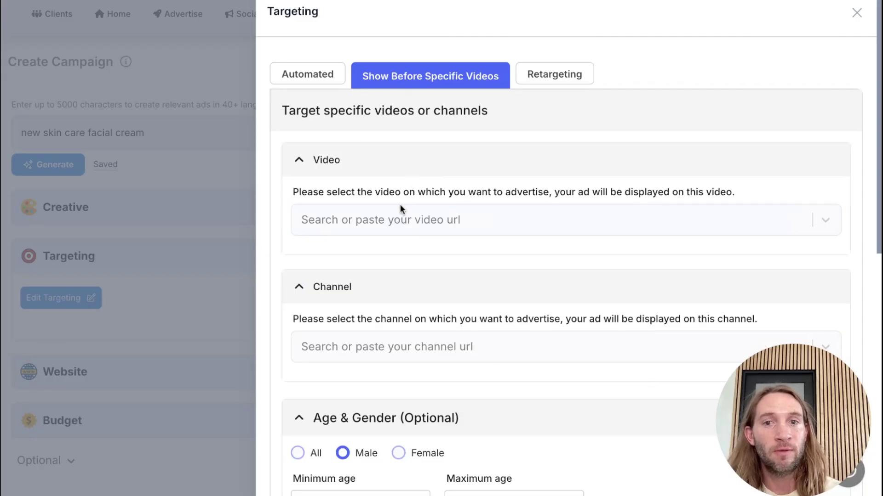
click(323, 81)
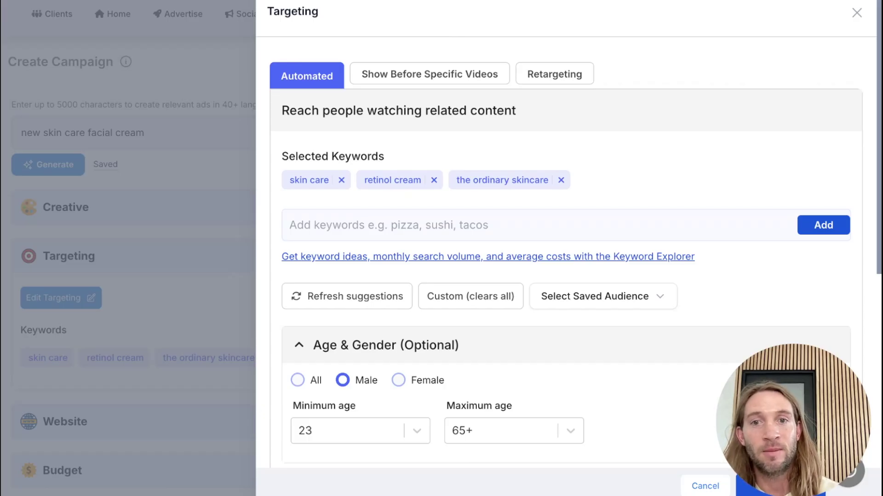
mouse_move(411, 206)
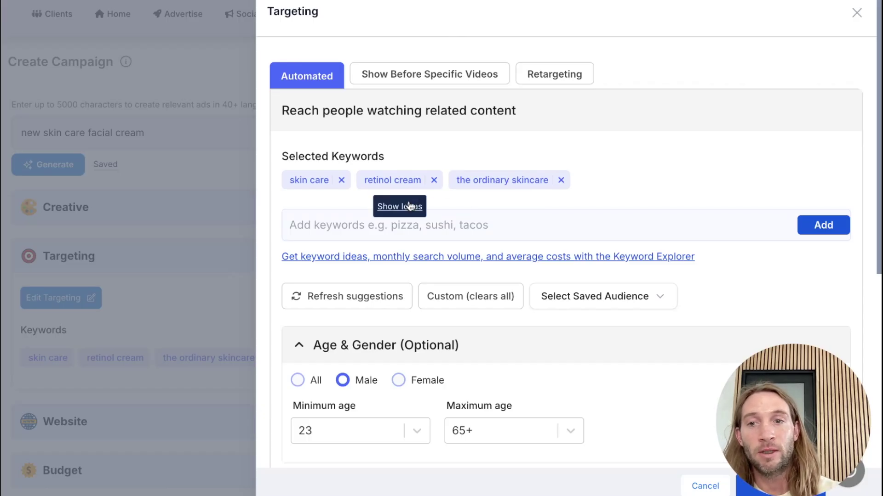
click(175, 297)
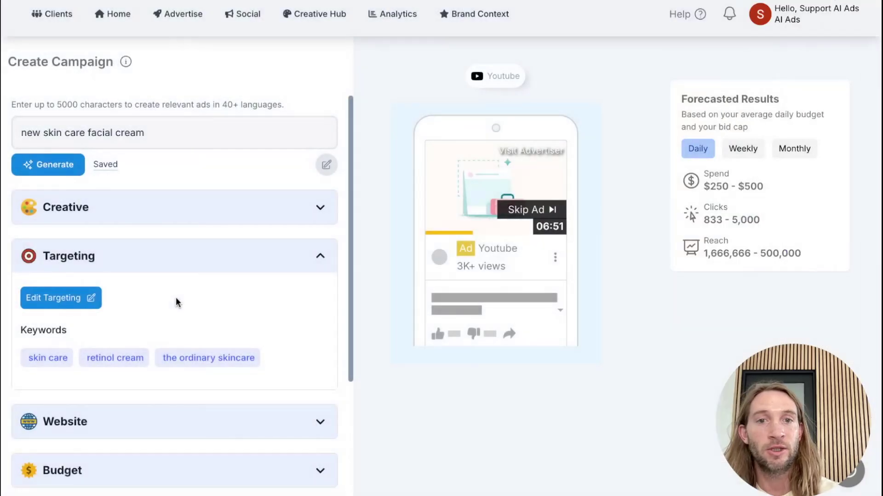
- Search 'rhode skincare' in the video picker and add two matching videos to the creative
click(139, 212)
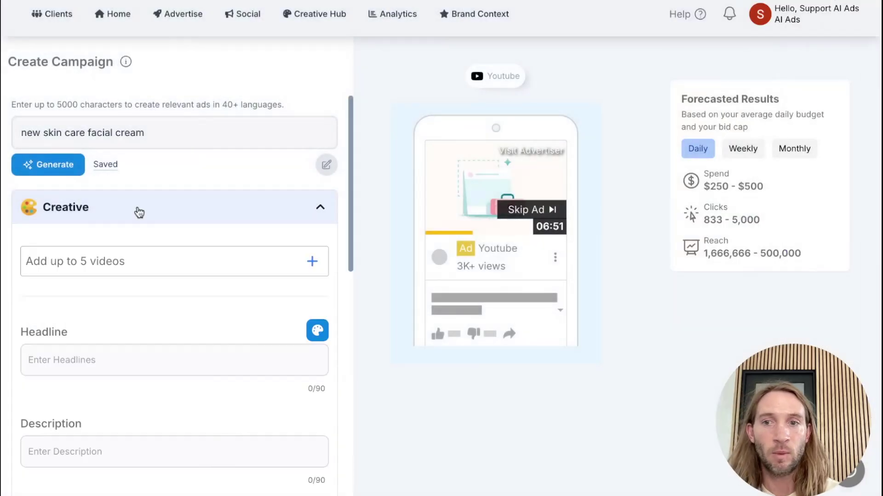
click(131, 269)
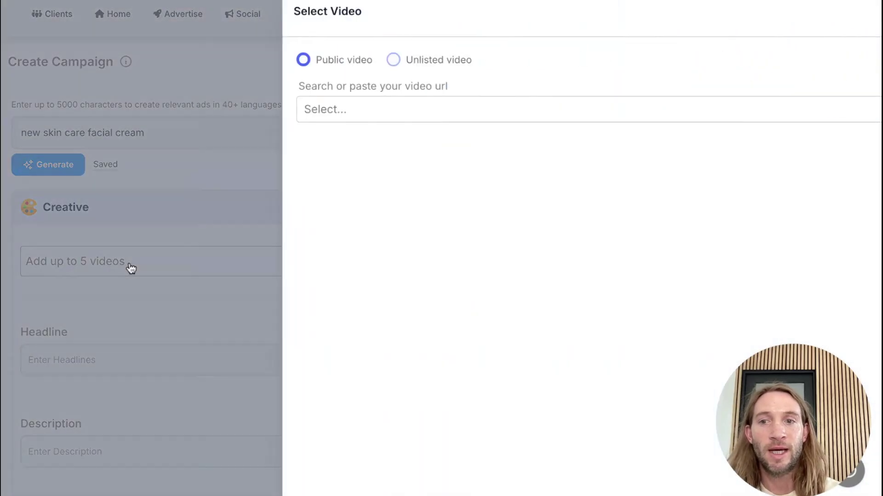
click(135, 110)
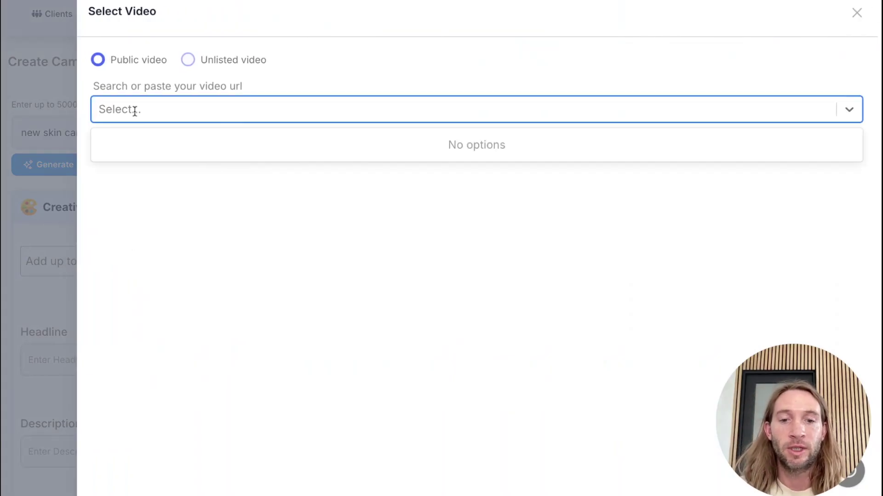
text(rhode sk)
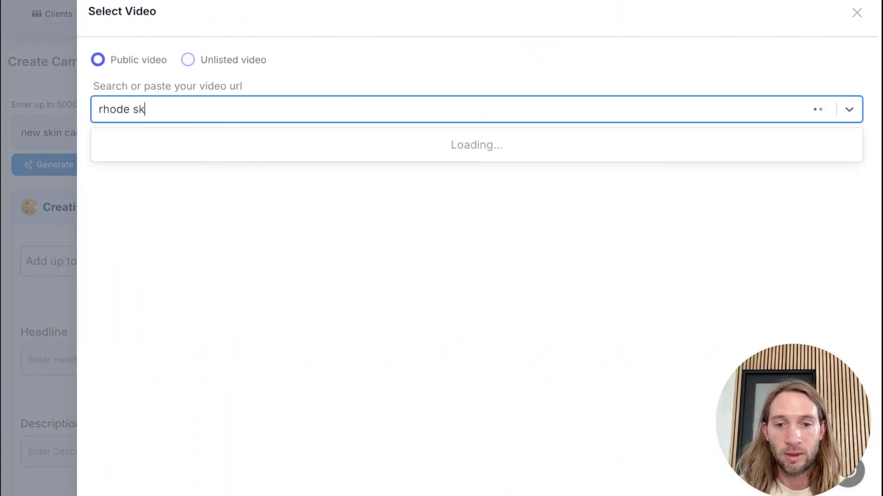
text(incare)
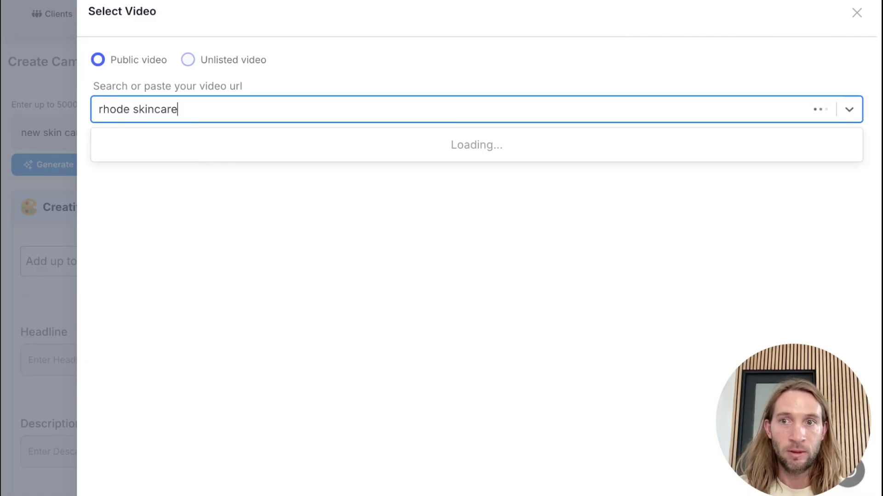
key(Return)
click(159, 219)
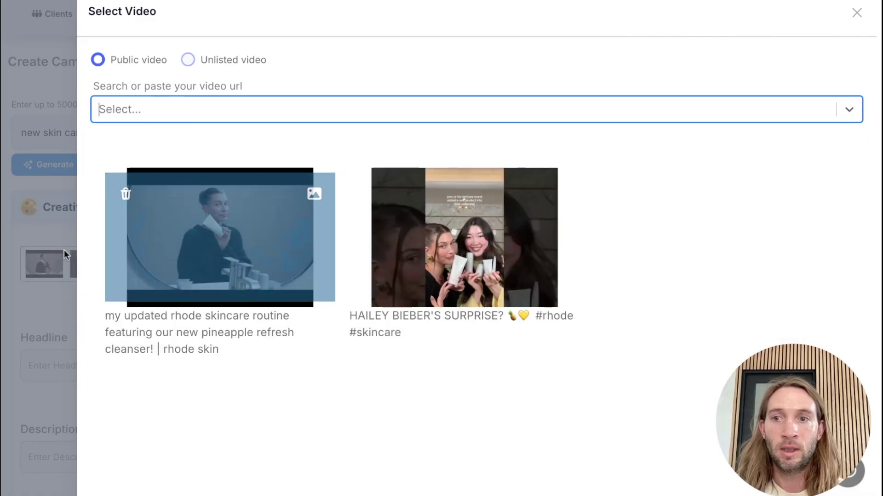
click(36, 229)
- Recheck the Creative section for the two added videos and expand the website settings
click(133, 207)
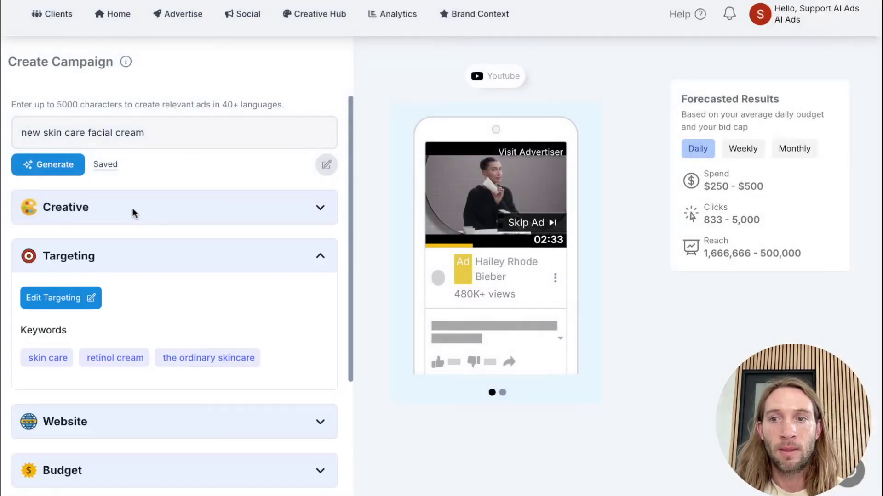
click(108, 210)
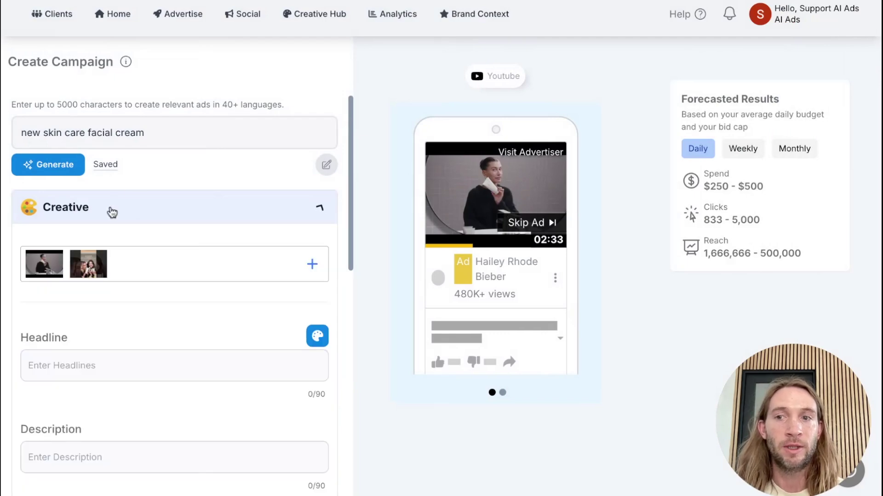
scroll(170, 400, down, 6)
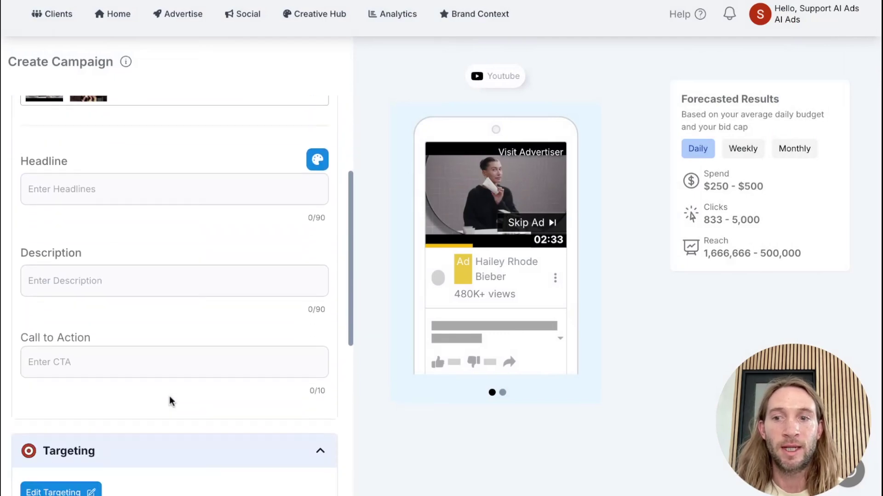
scroll(169, 401, down, 5)
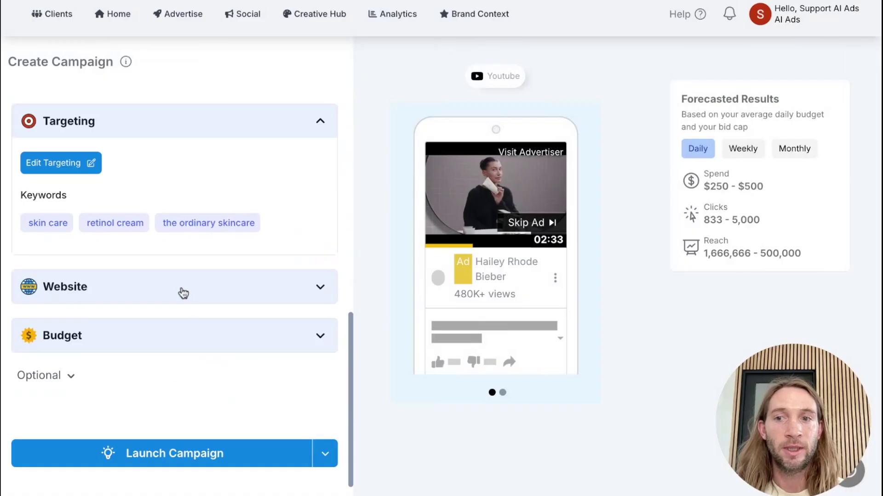
click(183, 292)
scroll(166, 331, up, 10)
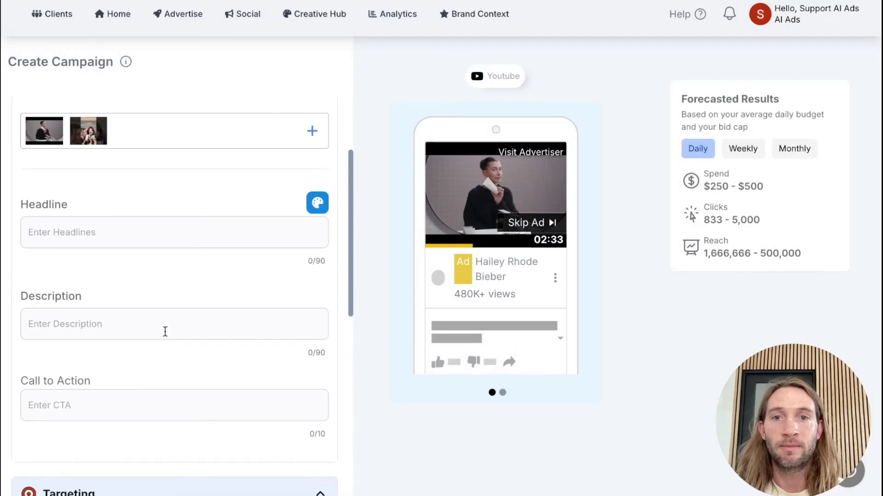
scroll(166, 324, up, 2)
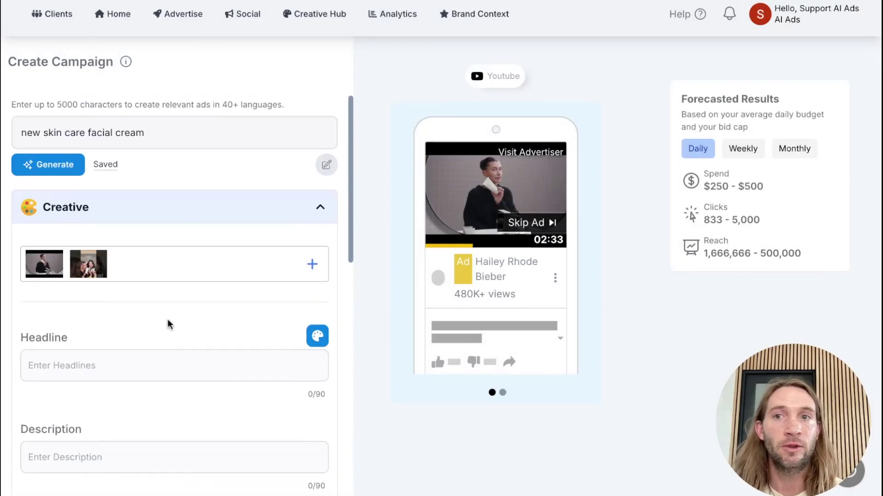
- Start a new Google Display campaign and open the brand website images in the media picker
click(183, 14)
click(301, 330)
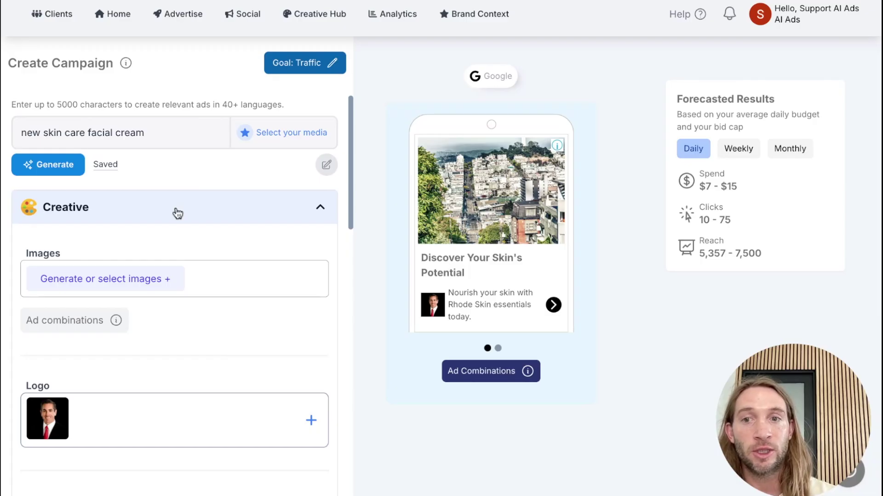
click(100, 131)
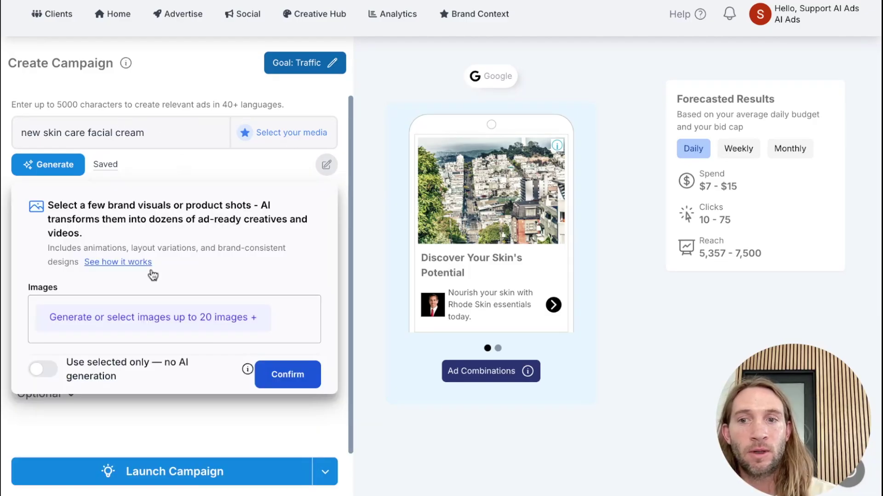
click(286, 330)
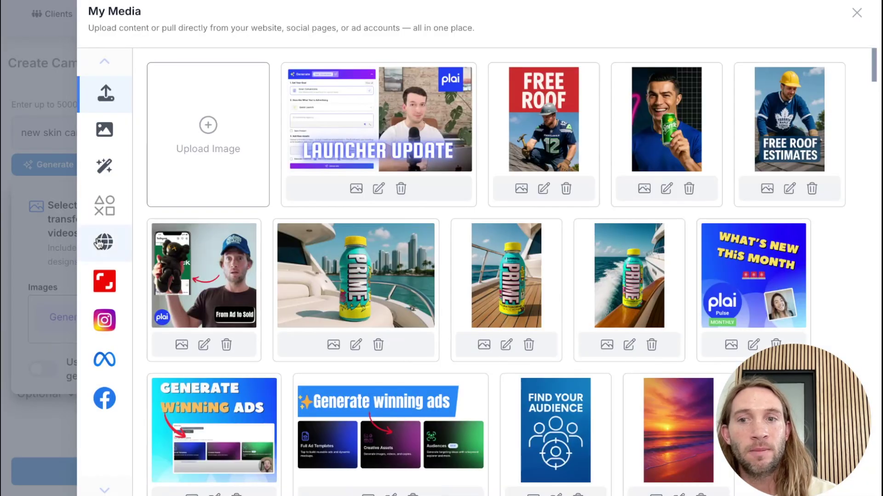
click(98, 244)
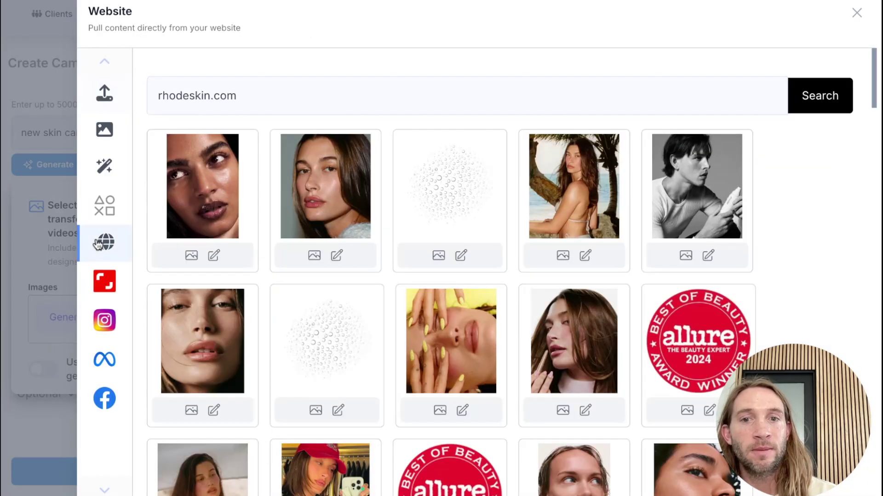
- Crop and add rhodeskin.com images, including the yellow-nails face shot, then confirm the three choices
click(440, 353)
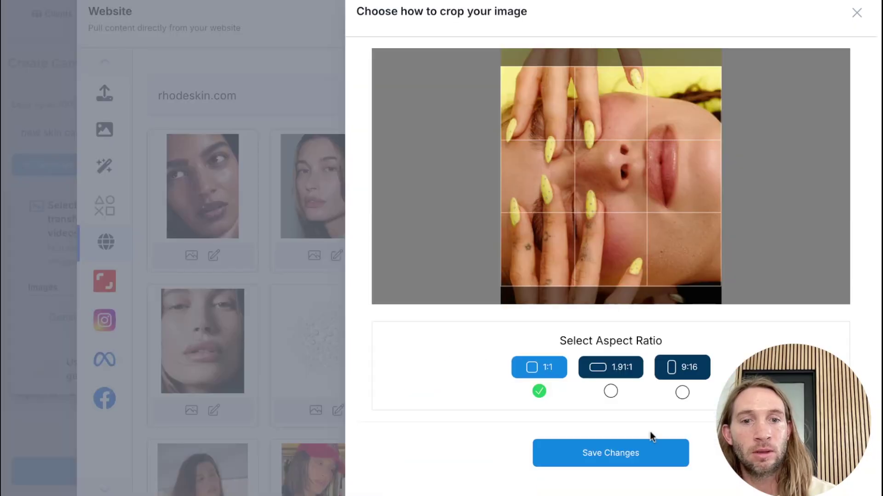
click(610, 391)
click(611, 392)
click(603, 442)
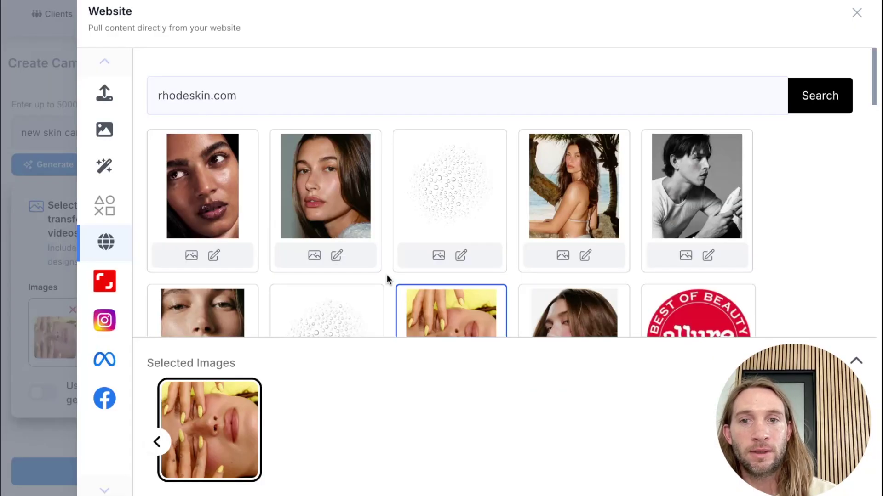
scroll(387, 275, down, 1)
click(310, 179)
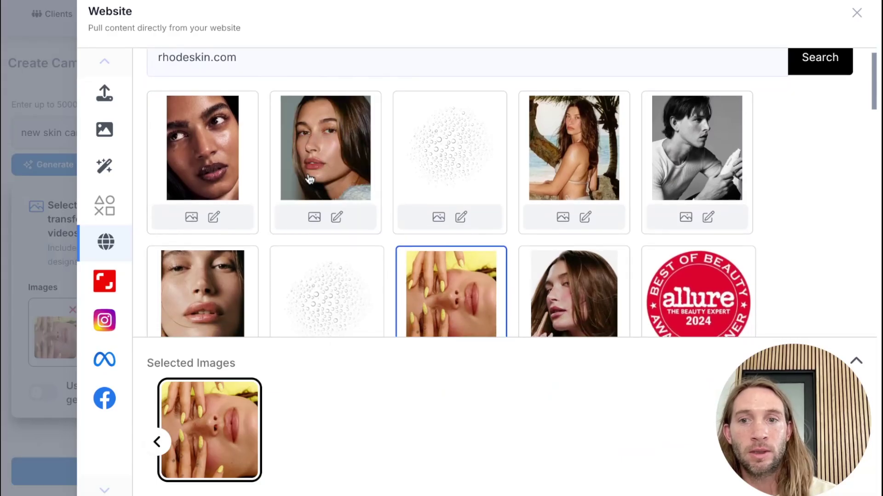
click(611, 445)
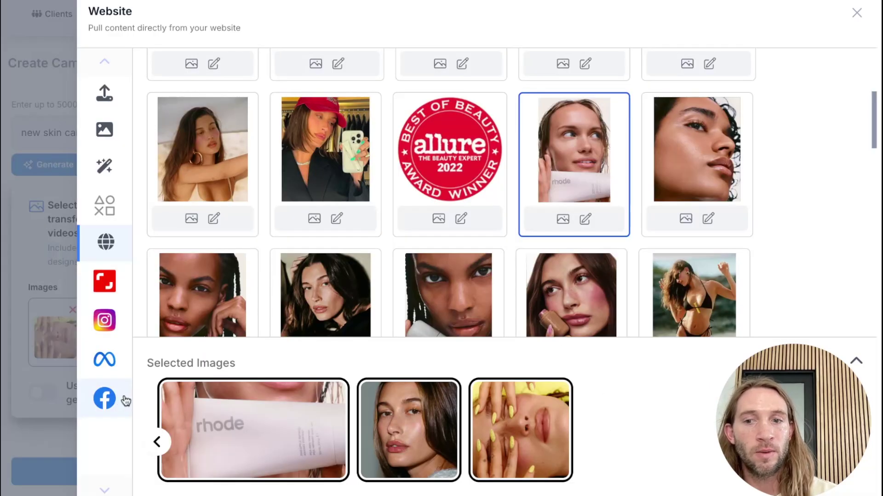
click(47, 333)
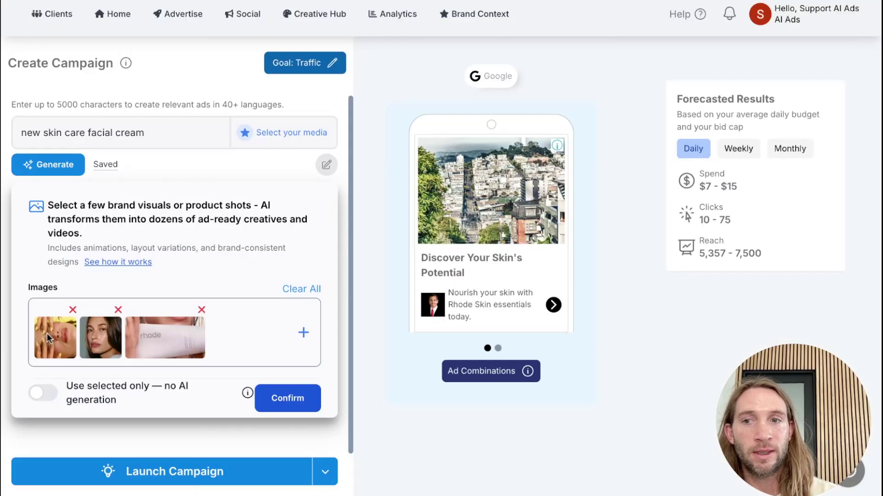
click(290, 403)
- Browse the generated ad variations and Suggested Creatives, then expand Targeting to show keywords like 'rhode skin'
click(53, 173)
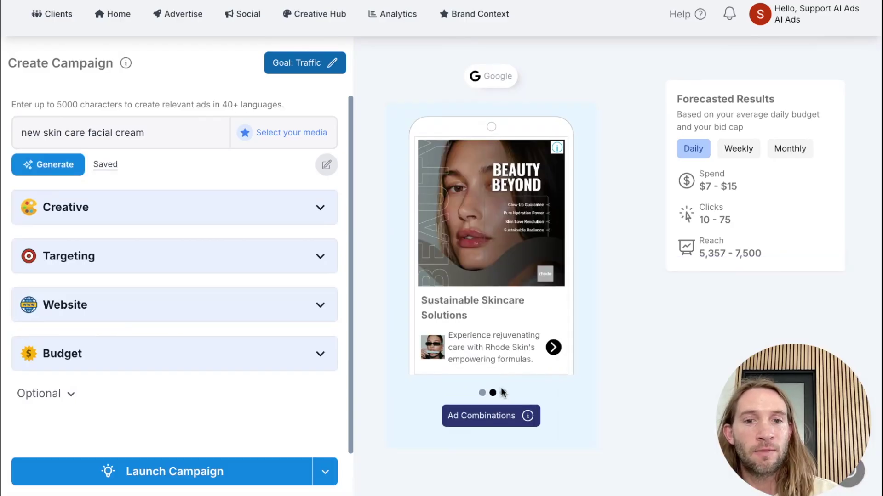
click(503, 393)
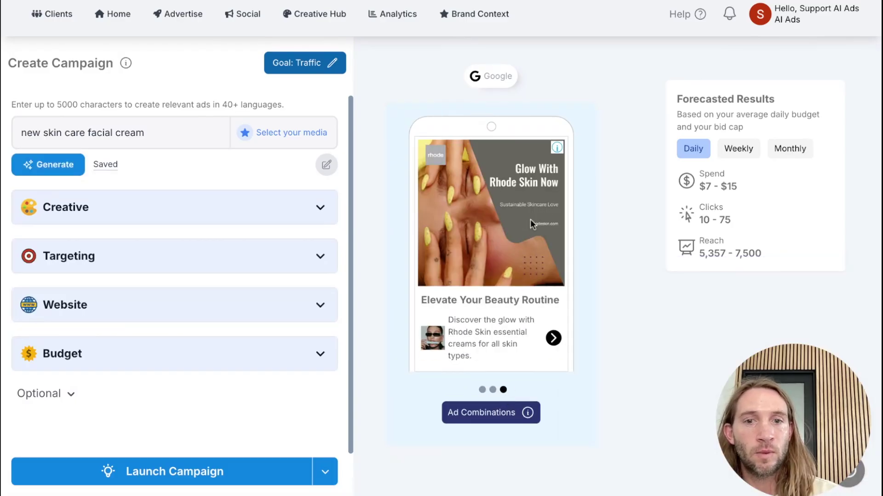
click(125, 222)
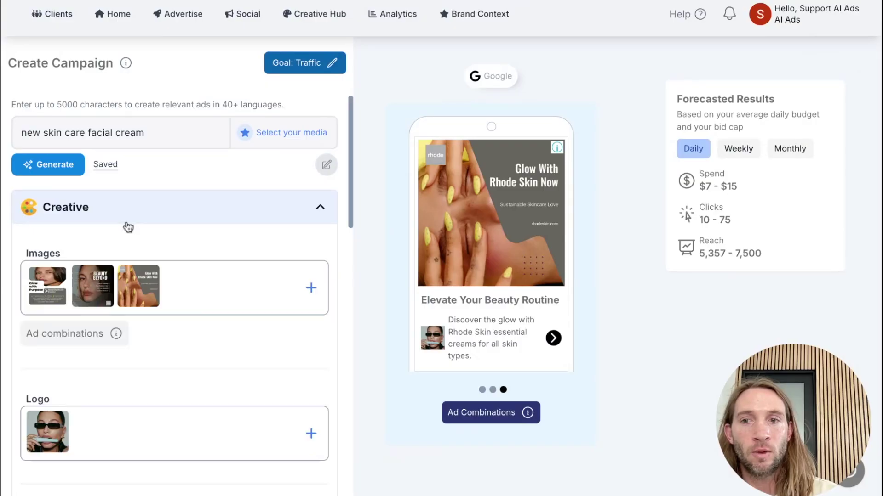
click(223, 299)
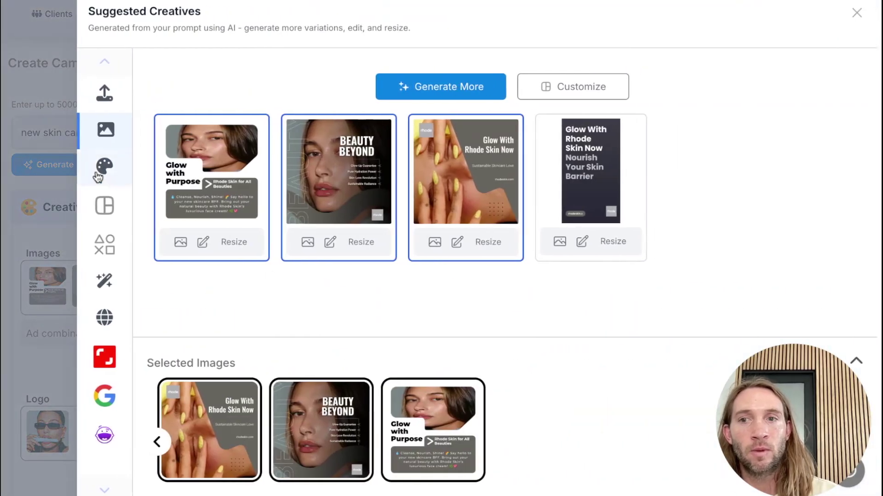
click(56, 206)
click(142, 205)
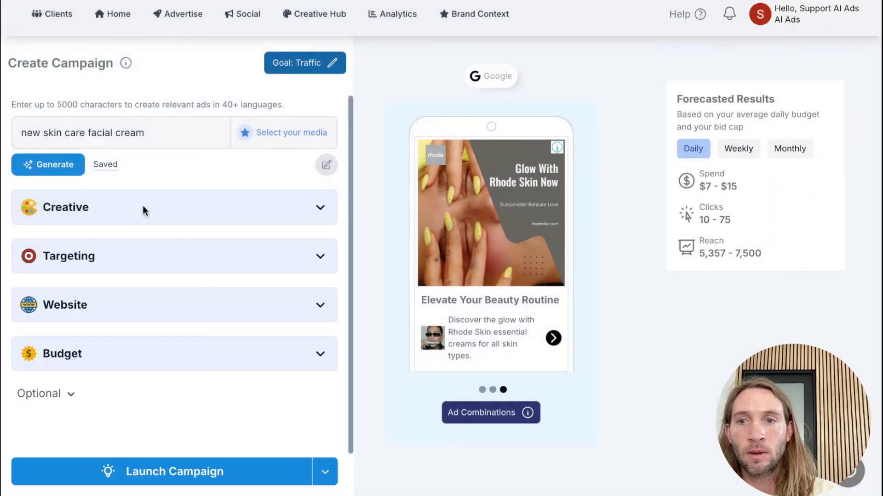
click(140, 254)
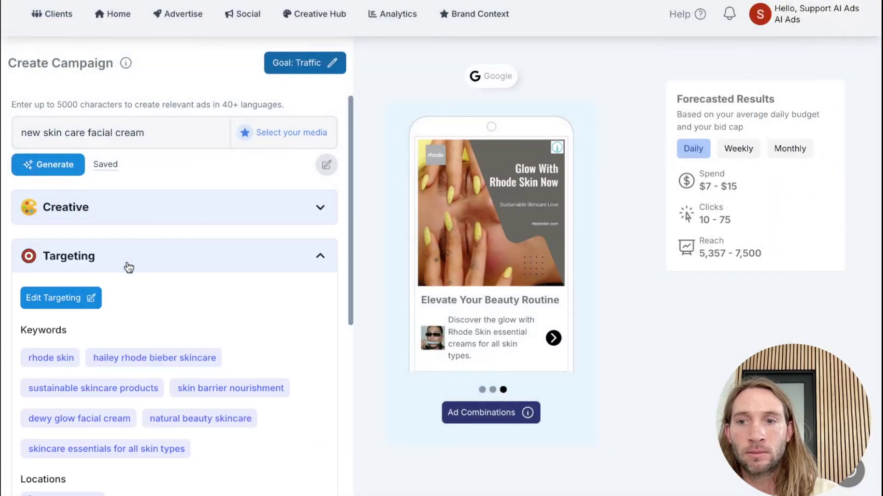
- Load the saved 'Skin care' audience in the targeting editor, then close the editor
click(65, 300)
scroll(512, 266, down, 2)
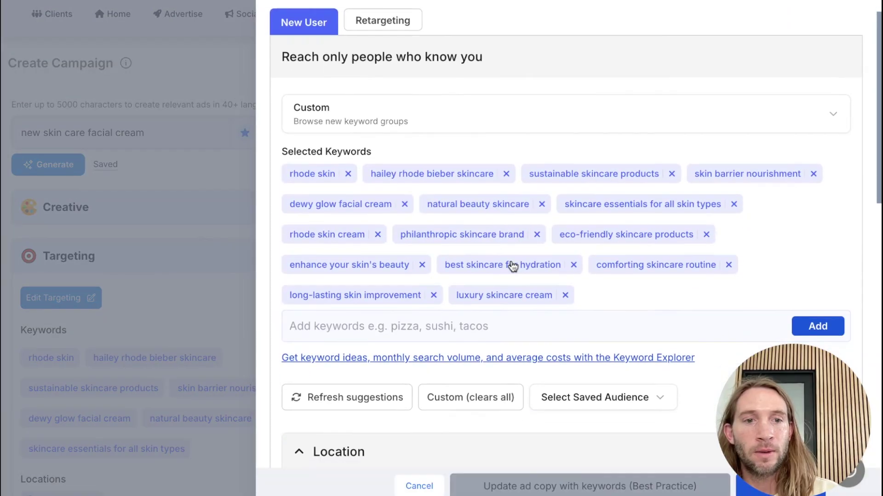
scroll(558, 299, down, 1)
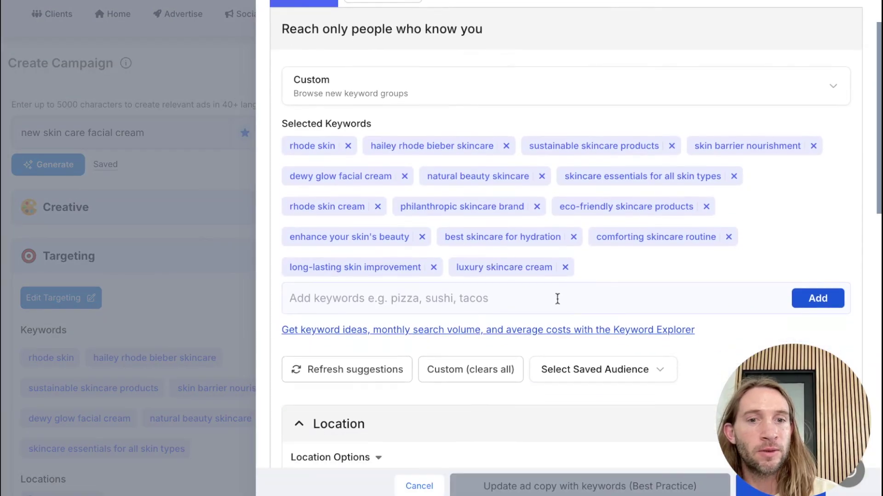
click(603, 371)
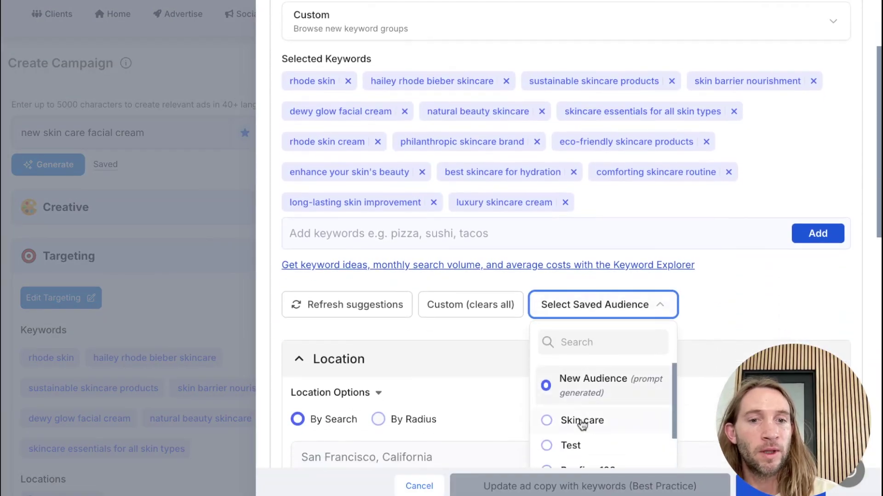
click(582, 421)
scroll(503, 108, up, 1)
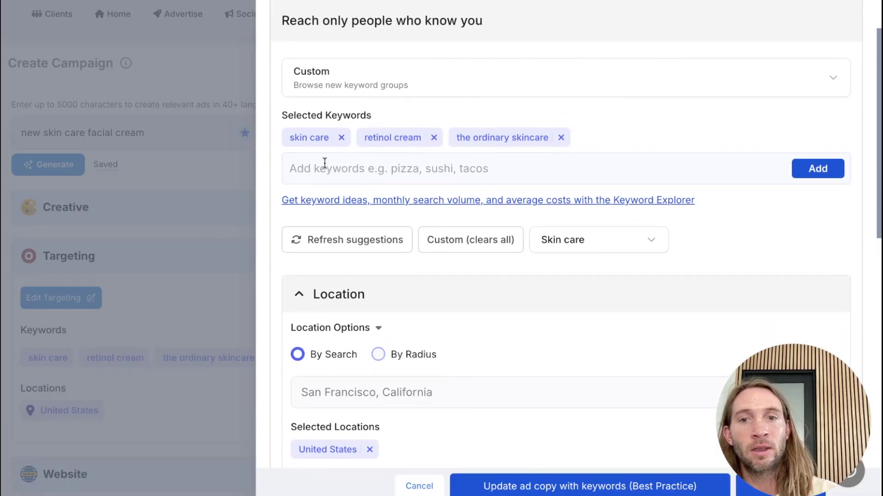
scroll(398, 307, down, 2)
click(223, 316)
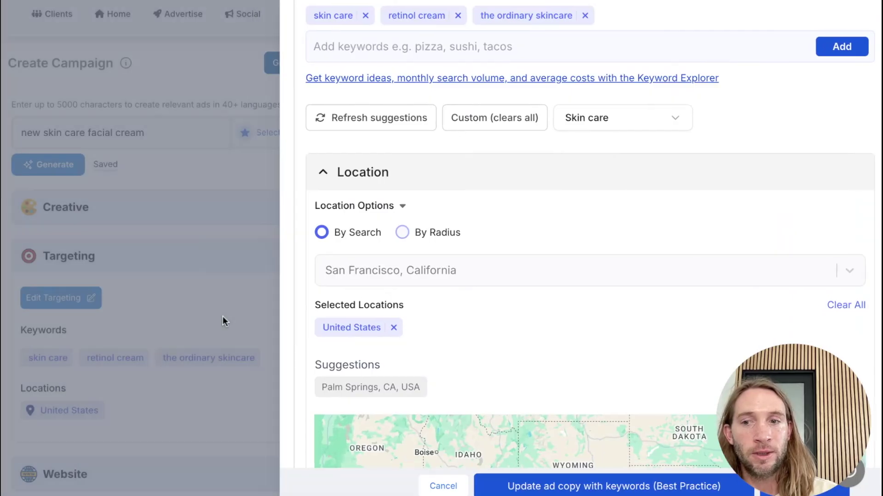
- Show the Beauty Beyond preview and reopen the targeting editor to view the Rhode Skin keywords
click(217, 241)
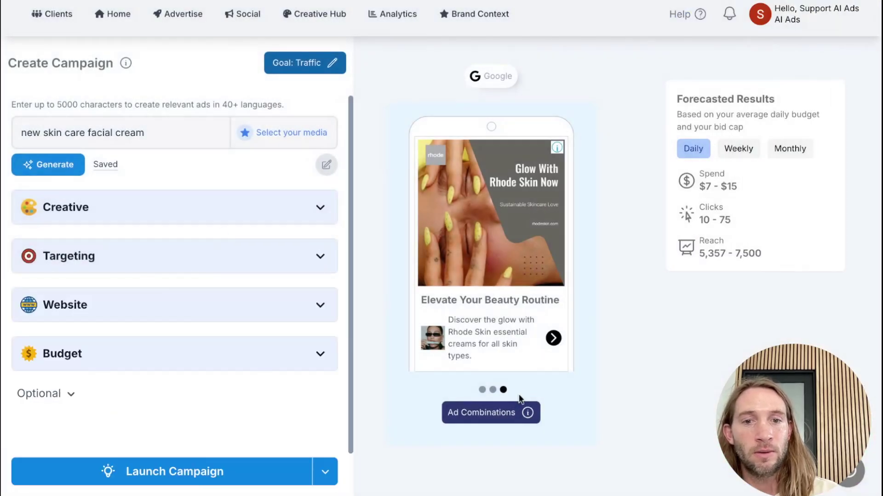
click(493, 390)
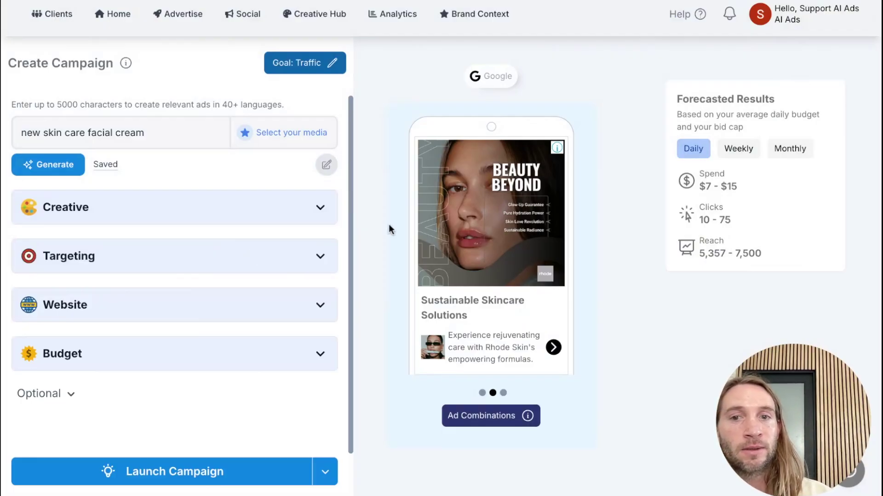
click(157, 305)
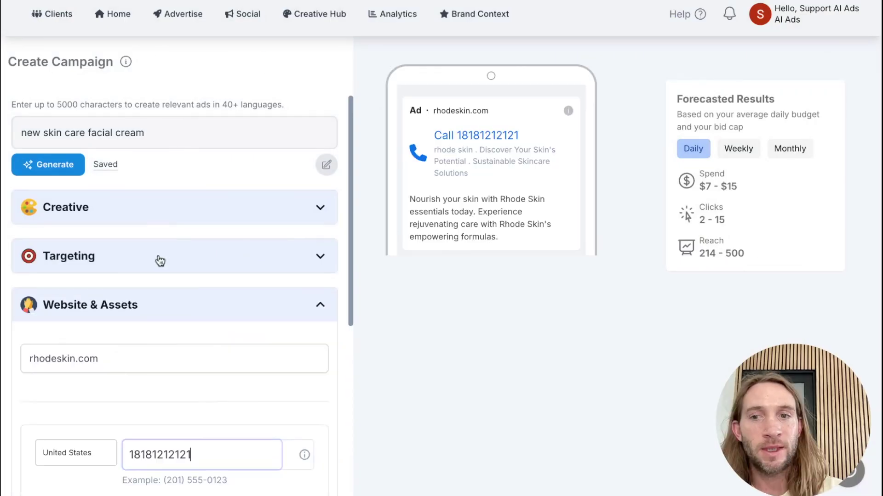
click(157, 257)
click(76, 302)
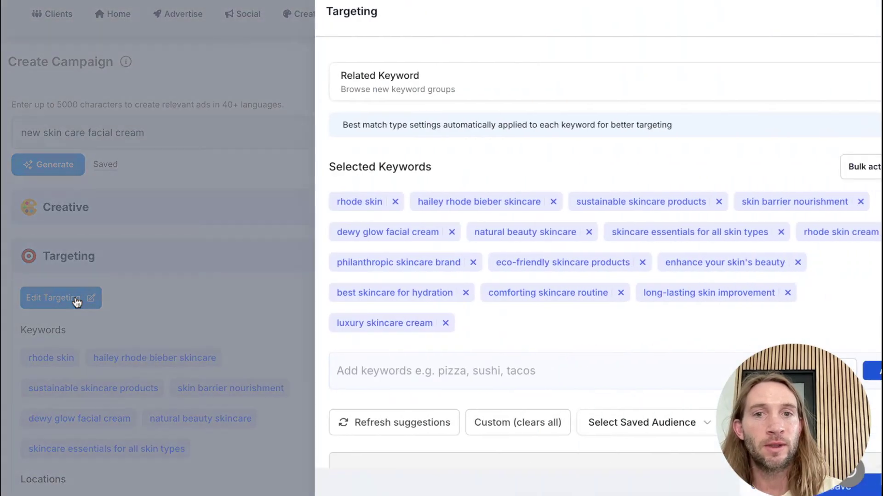
mouse_move(420, 261)
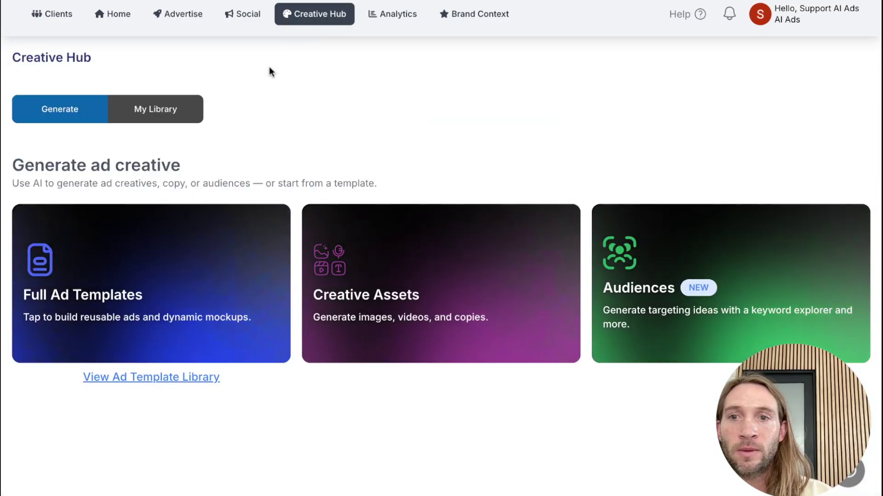
- Send the Skin care plan from My Library to the first live campaign's Search Ad Group
click(170, 118)
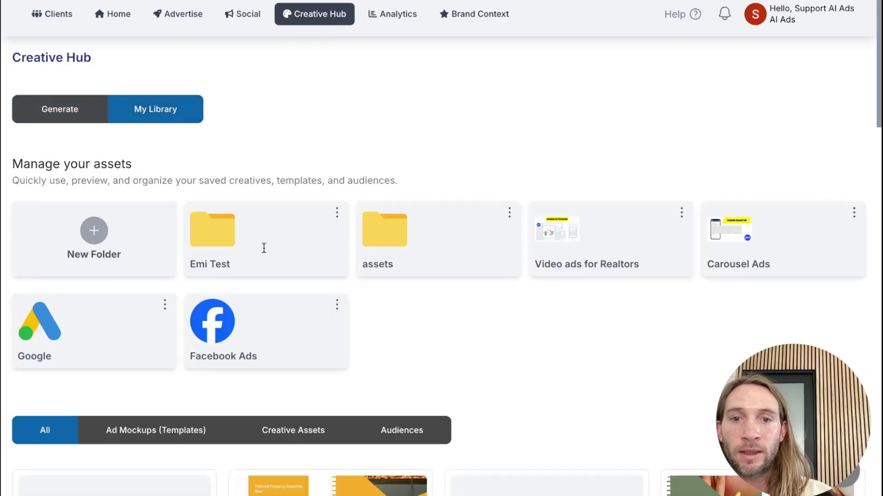
scroll(263, 249, down, 8)
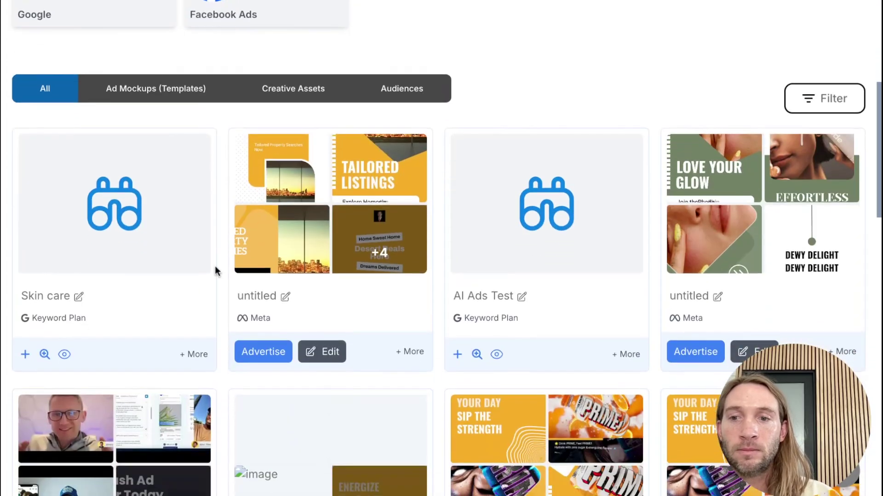
click(45, 354)
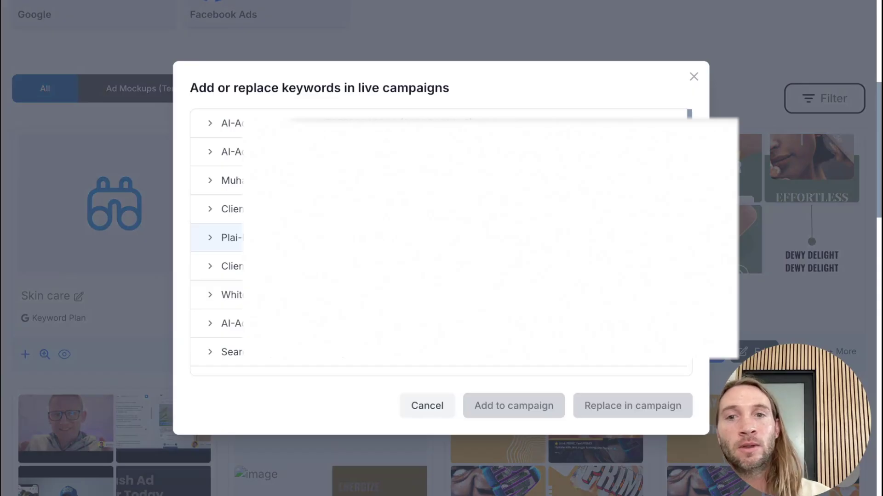
click(210, 123)
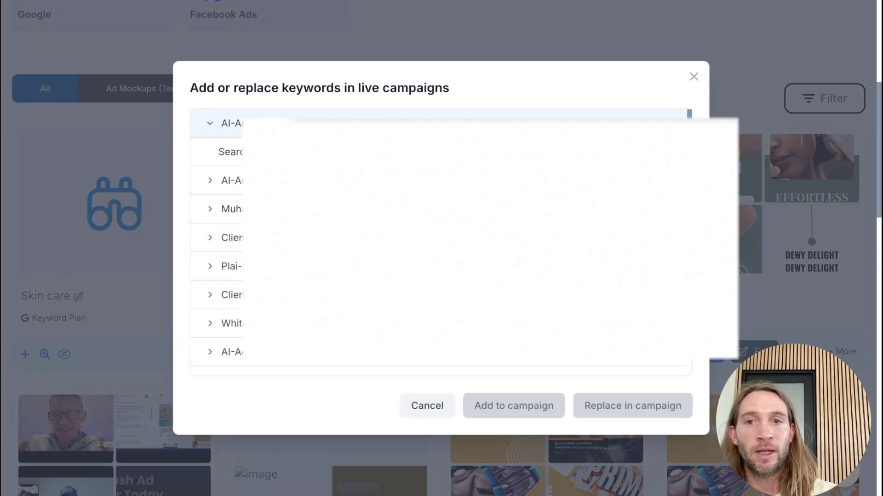
click(230, 152)
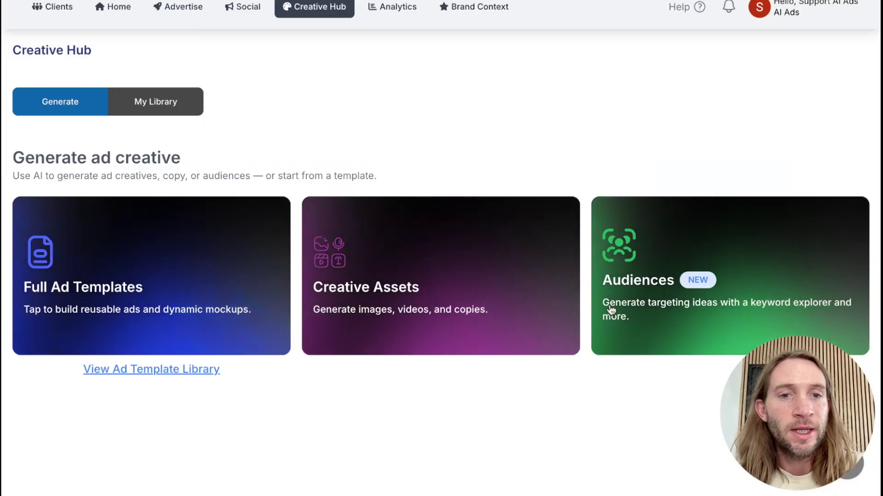
- Start a new Keyword Explorer audience and search keyword ideas for 'nike'
click(611, 310)
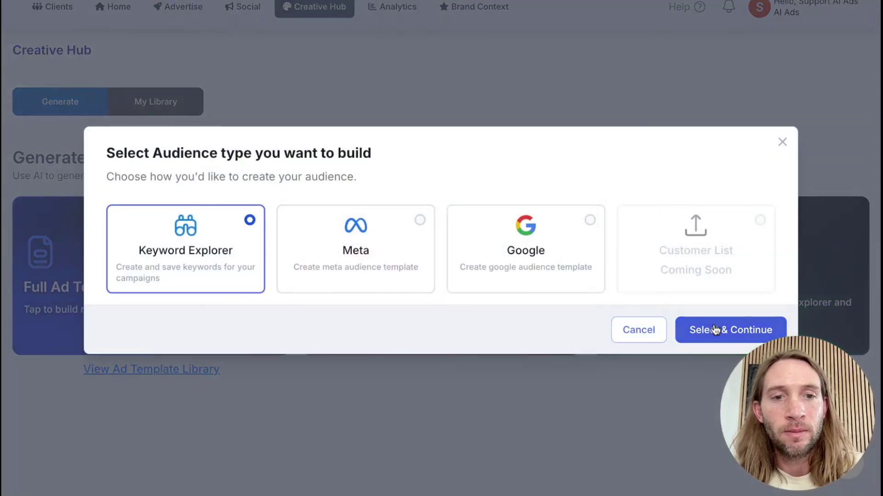
click(697, 339)
click(168, 214)
text(nike)
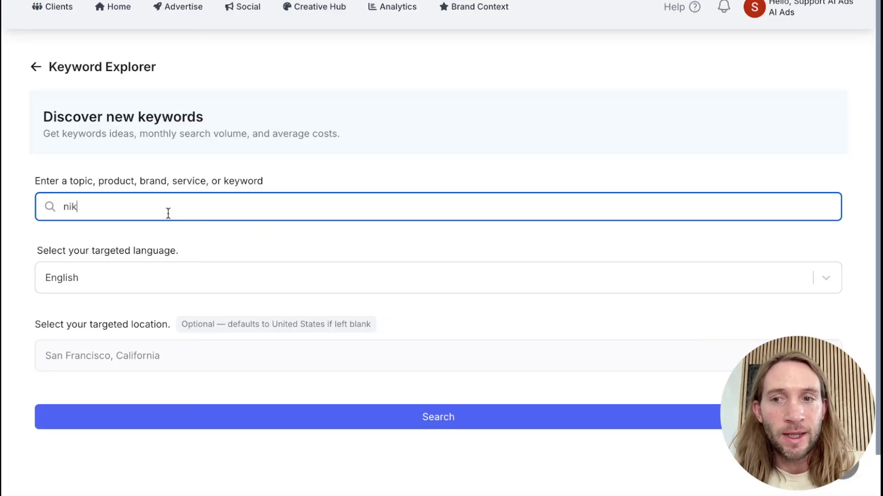
click(162, 417)
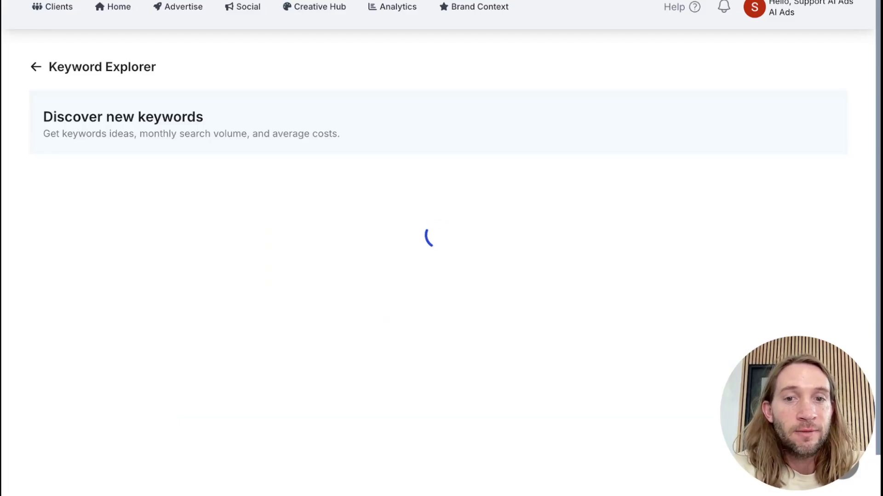
- Select the nike, nike air force 1 and air force 1 keywords and view related ideas
scroll(108, 417, down, 1)
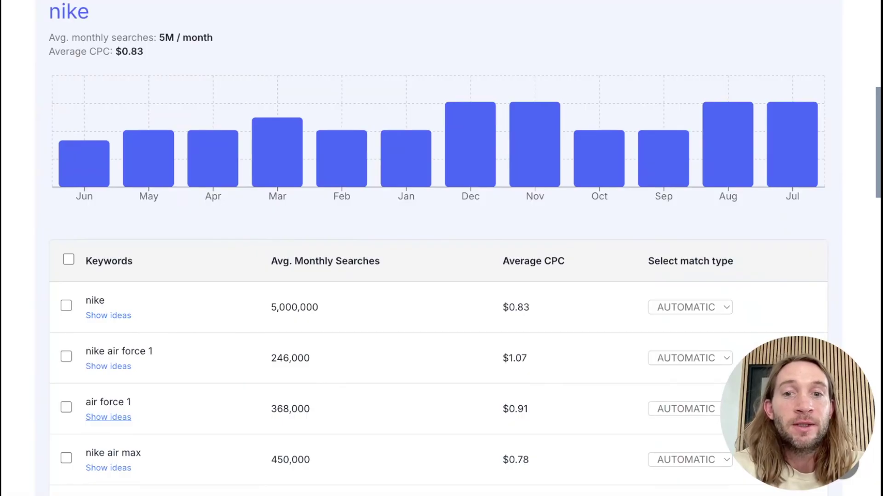
scroll(109, 414, up, 1)
scroll(156, 400, down, 2)
click(65, 296)
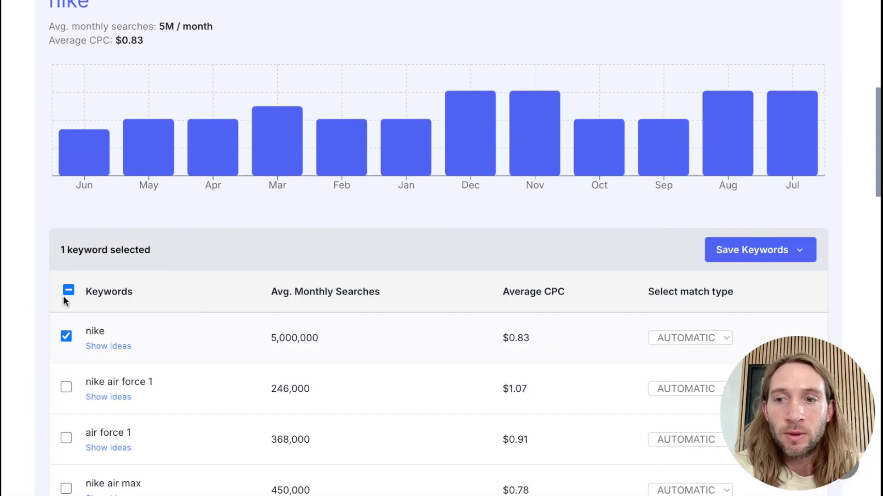
click(66, 387)
click(66, 437)
scroll(69, 437, down, 2)
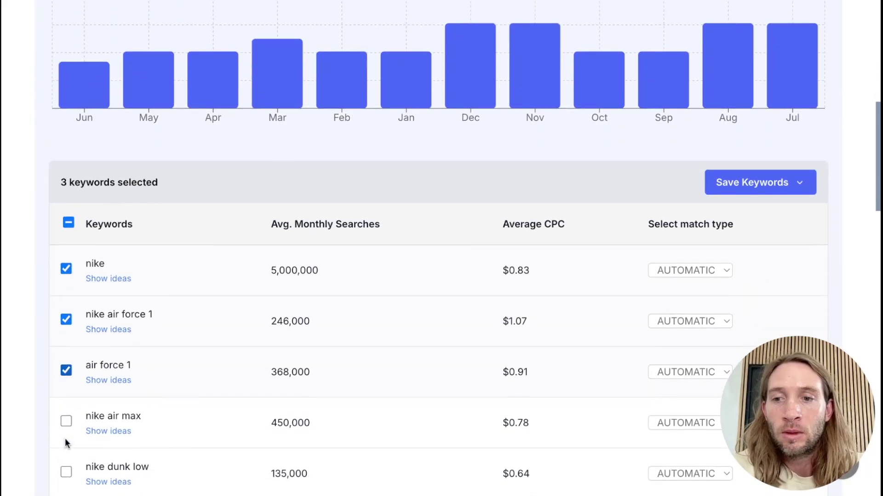
click(102, 384)
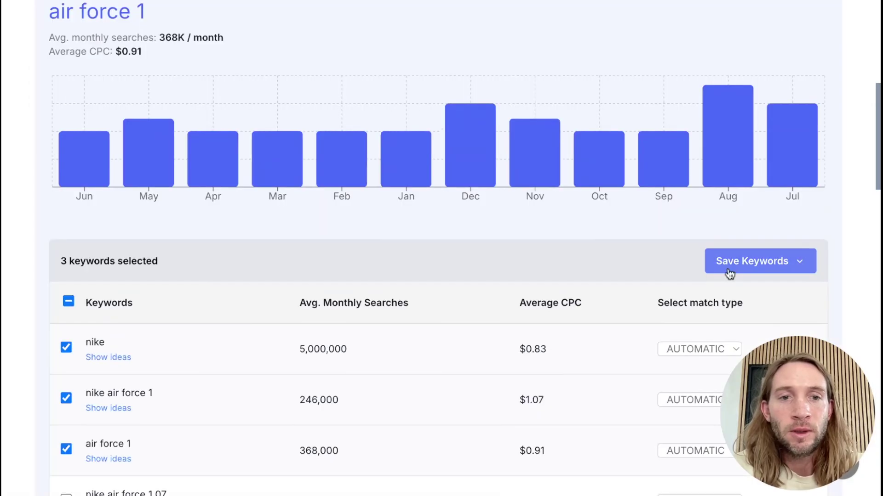
- Add the selected keywords to the existing 'Test' plan and acknowledge the confirmation
click(728, 273)
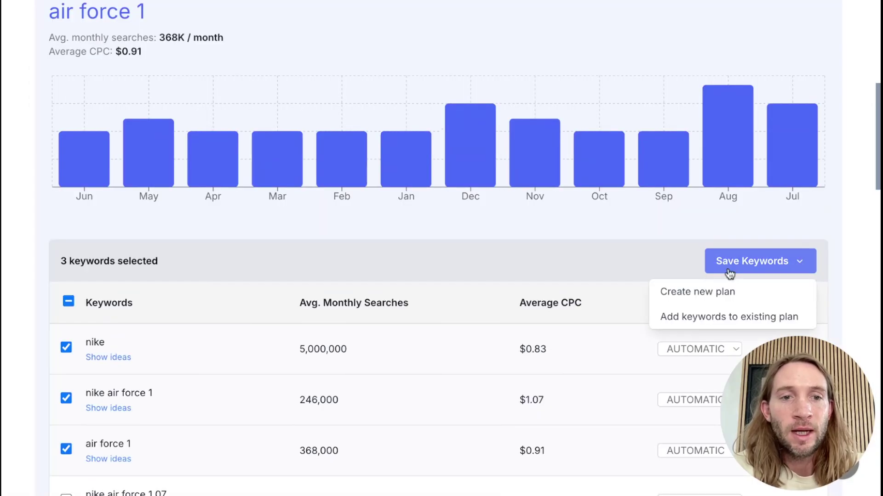
click(727, 316)
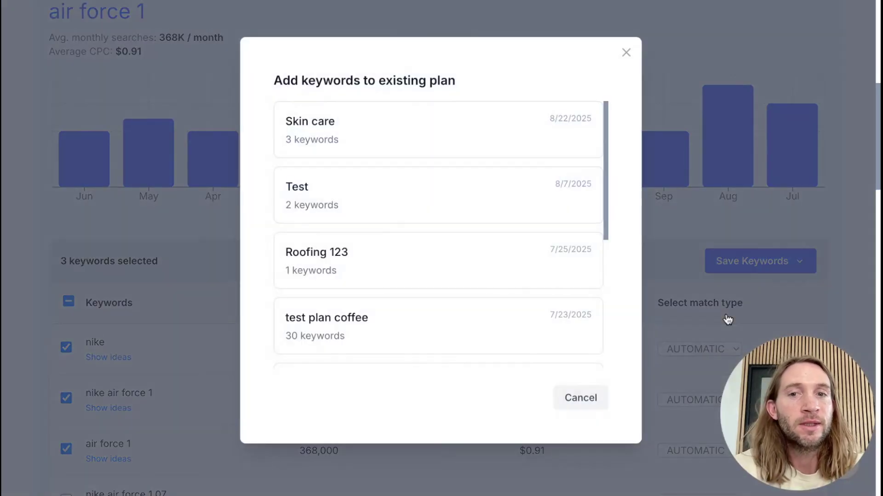
click(435, 184)
click(436, 296)
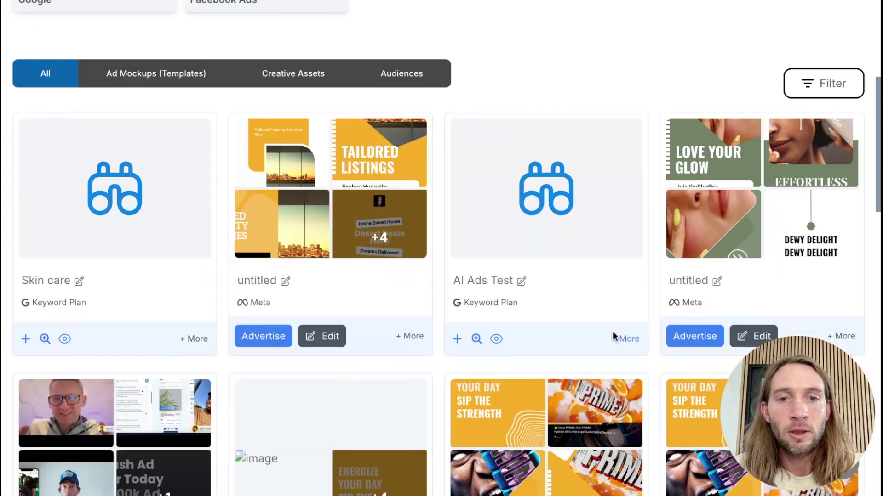
- Open sharing for the AI Ads Test keyword plan and toggle Share to All clients
click(625, 338)
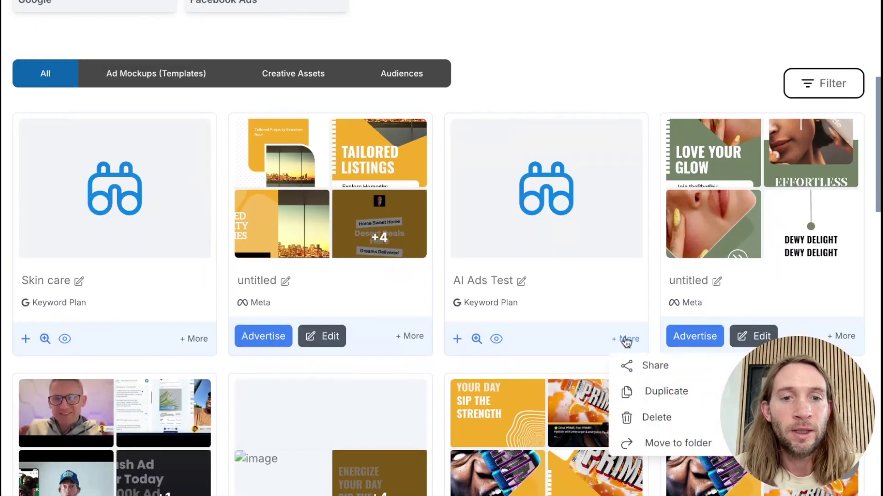
click(653, 367)
click(588, 245)
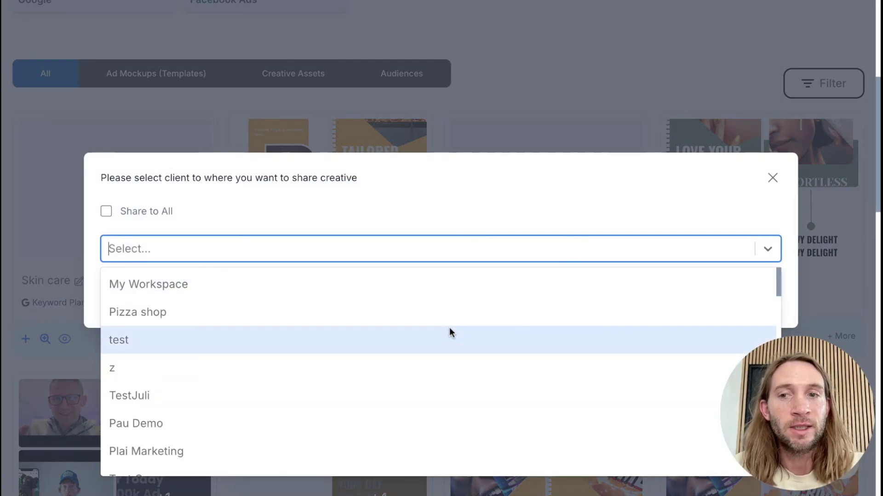
click(109, 213)
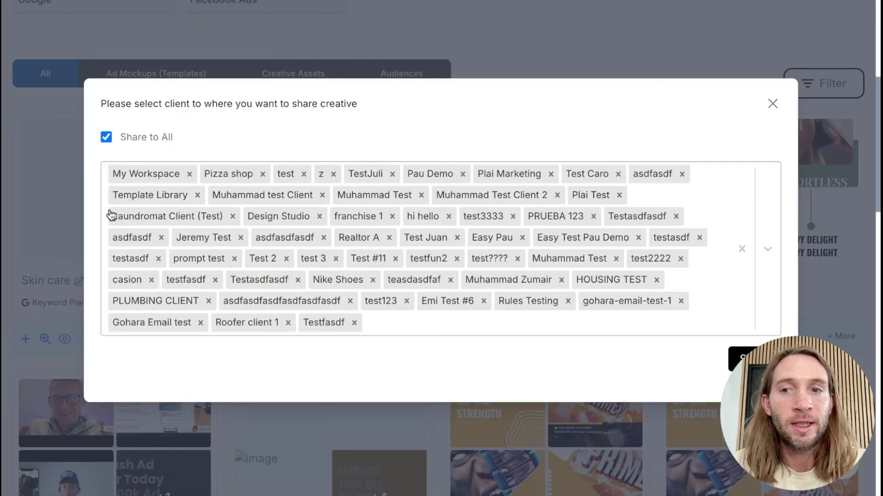
click(109, 141)
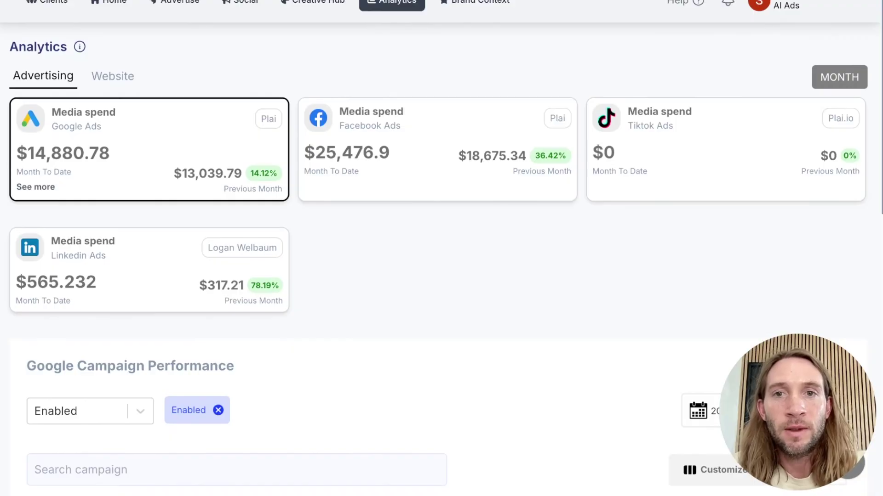
- Dismiss the Import Campaign prompt and convert the first Google Campaign Performance row into a template
scroll(309, 361, down, 4)
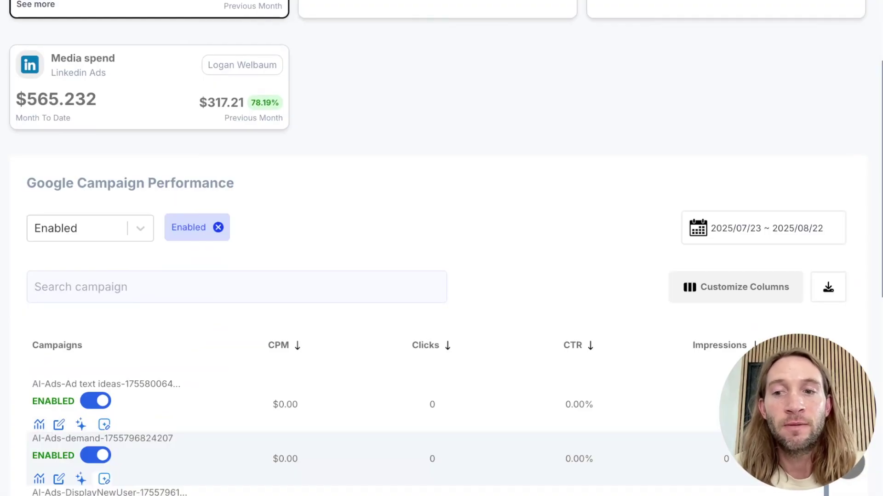
click(104, 479)
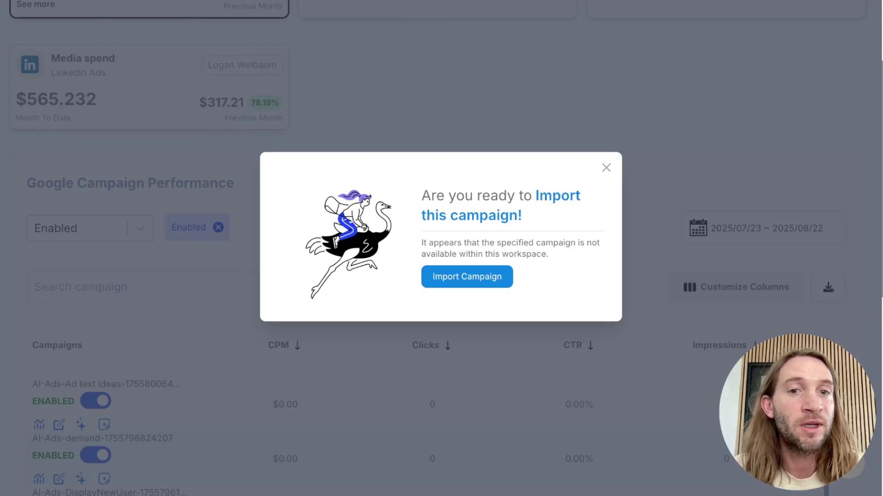
click(606, 169)
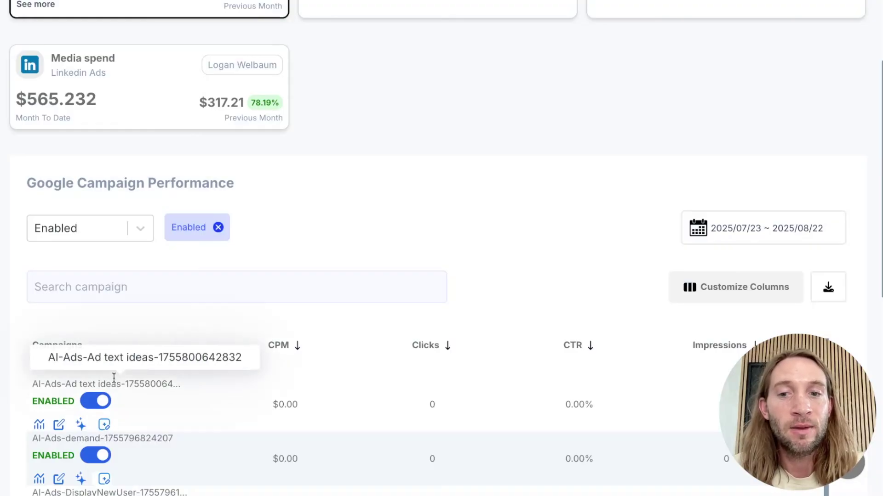
click(104, 424)
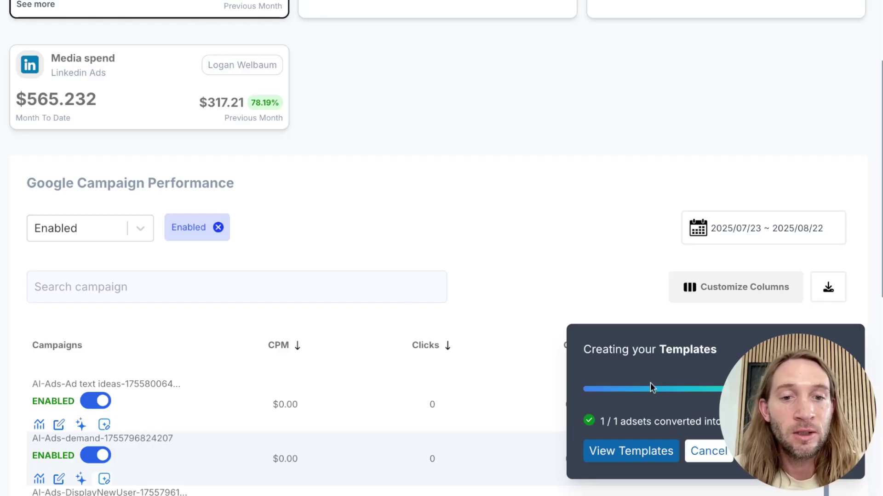
- Open the first converted template for editing and inspect the headline personalization fields
click(625, 460)
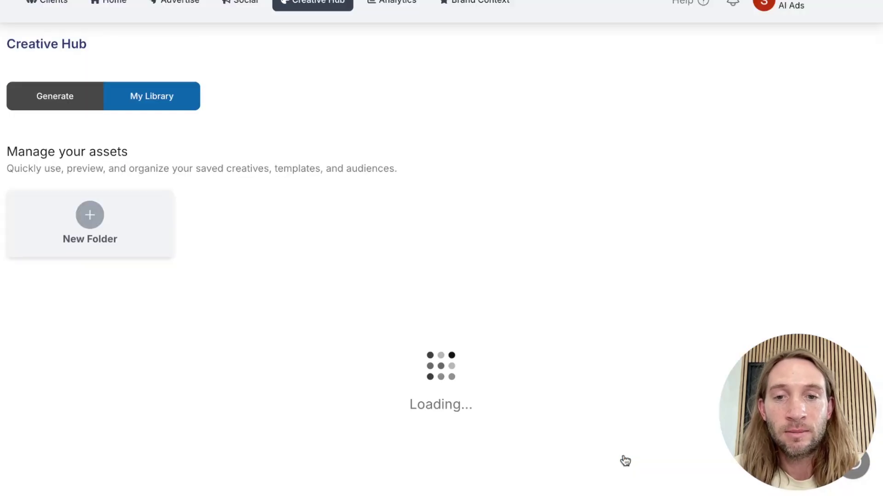
scroll(321, 308, down, 5)
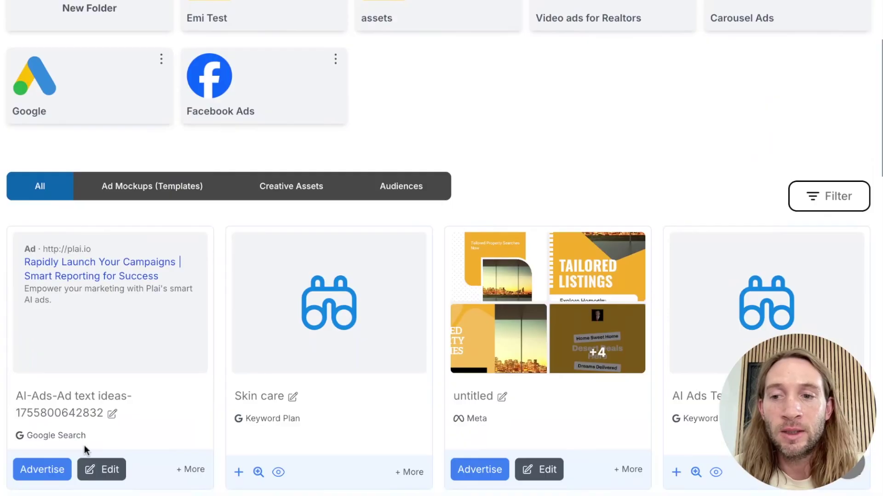
click(112, 473)
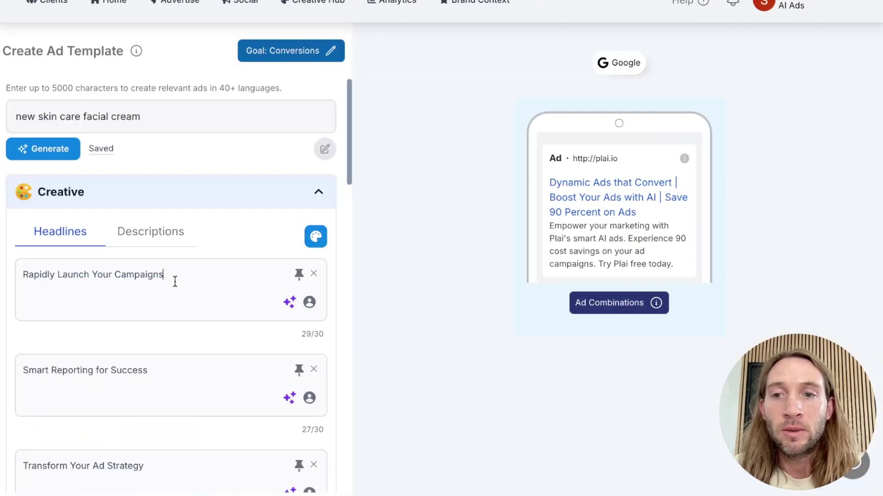
click(310, 303)
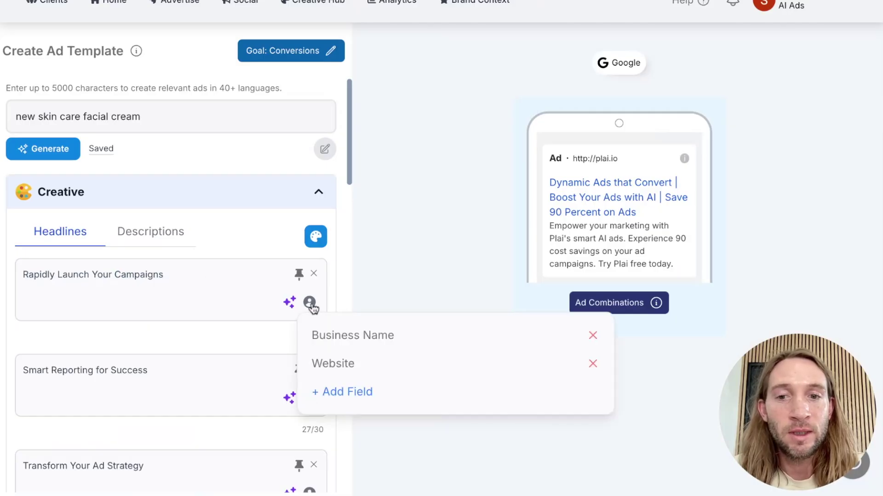
click(333, 395)
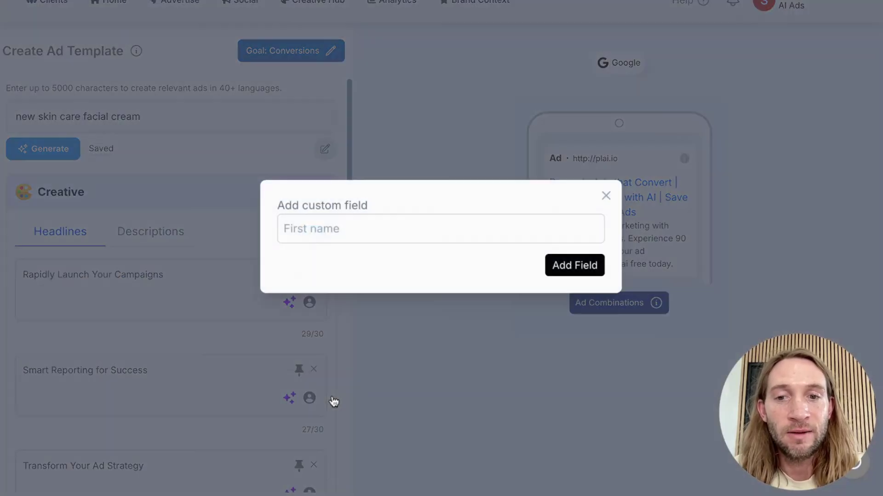
click(606, 198)
scroll(194, 272, down, 15)
scroll(194, 272, up, 2)
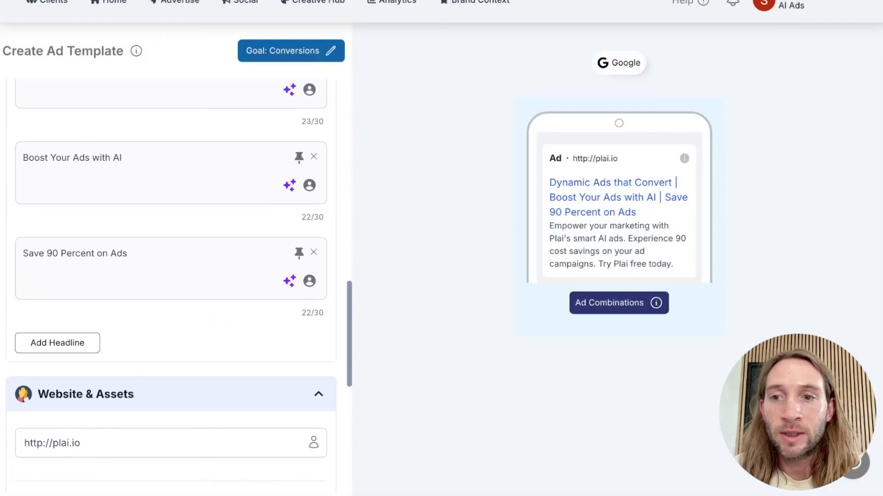
scroll(118, 374, down, 2)
double_click(92, 377)
key(ctrl+a)
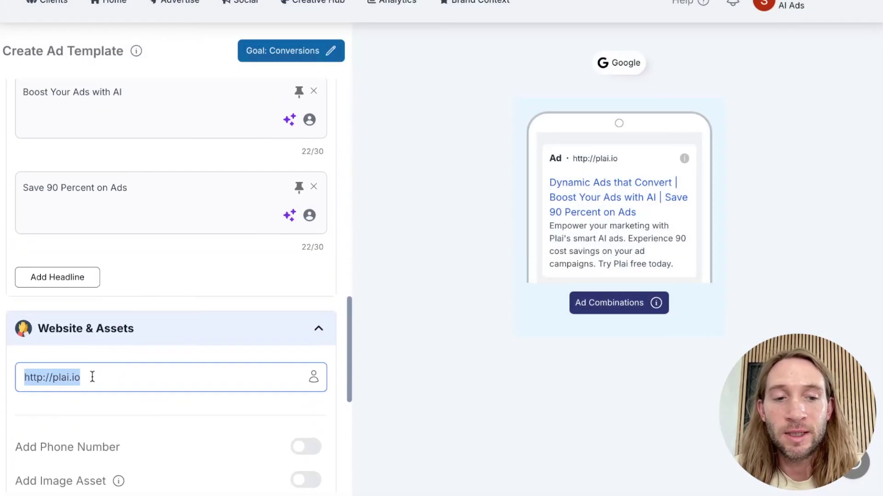
key(BackSpace)
click(314, 381)
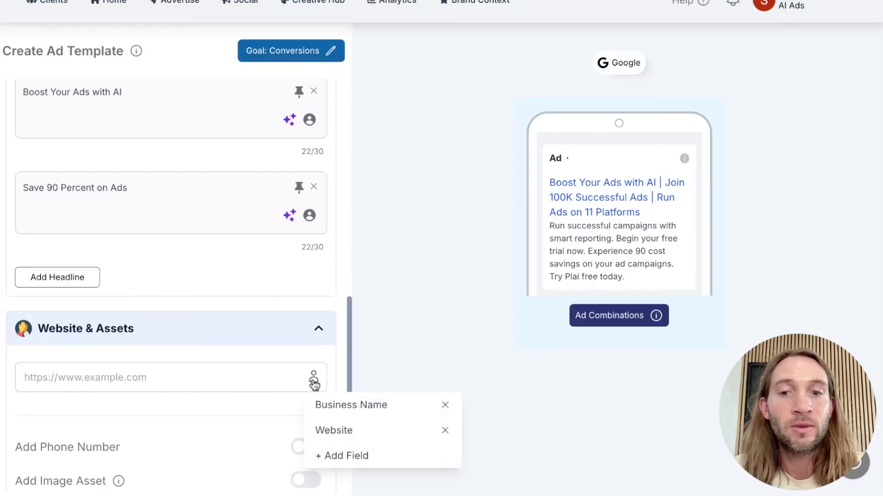
click(339, 428)
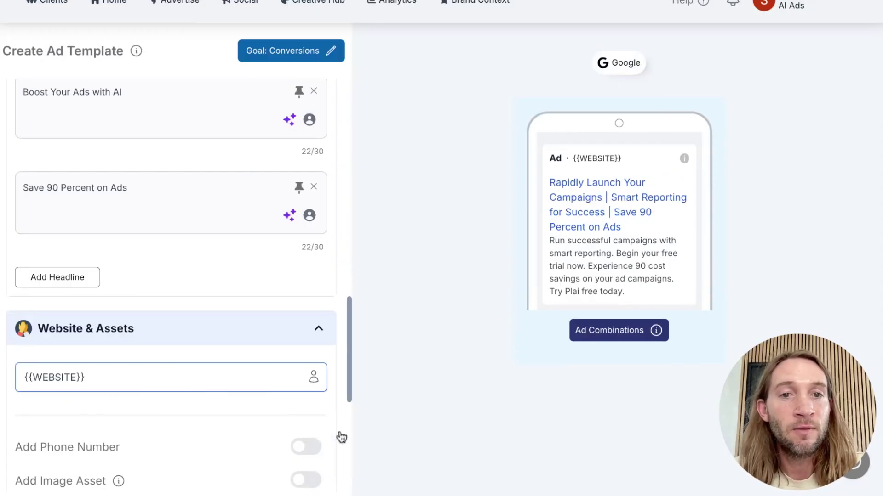
scroll(174, 372, down, 3)
scroll(171, 305, down, 5)
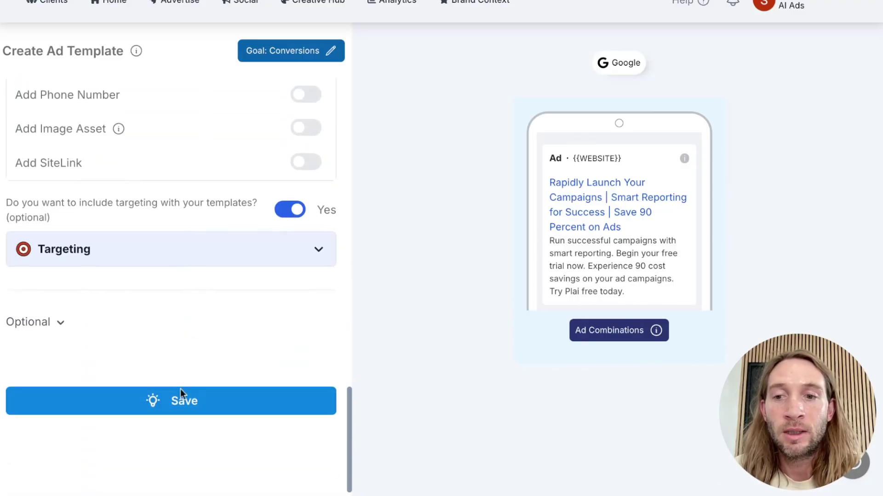
click(181, 401)
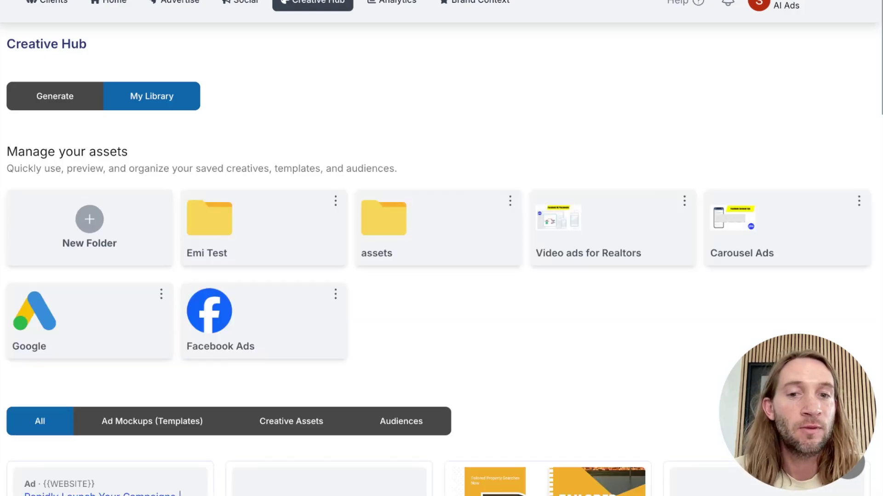
- Show the extra actions for the AI-Ads-Ad text ideas template card in My Library
scroll(441, 249, down, 2)
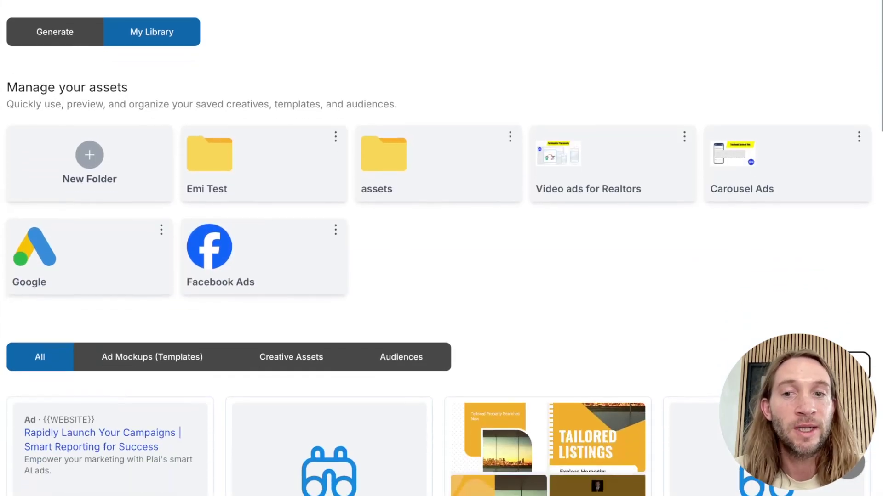
scroll(442, 248, down, 4)
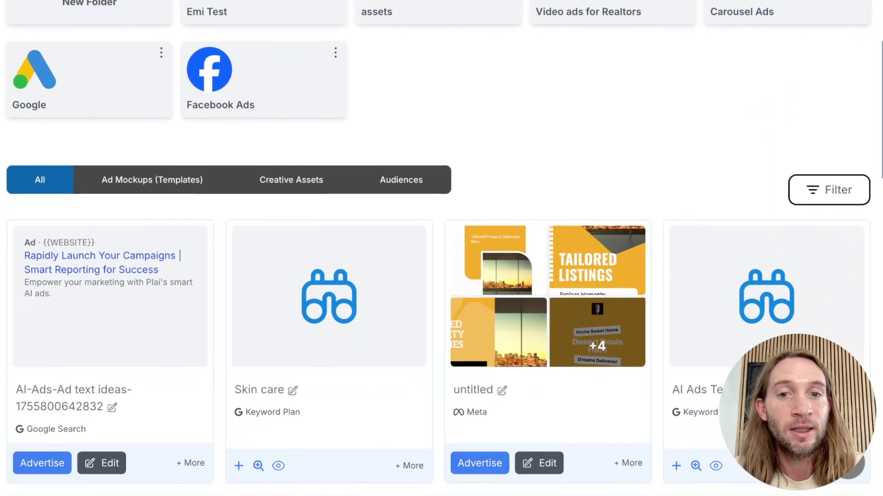
click(190, 462)
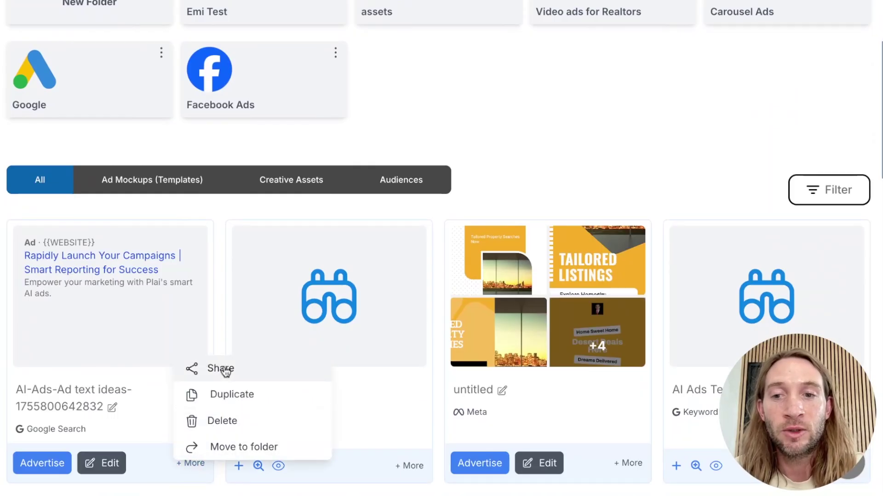